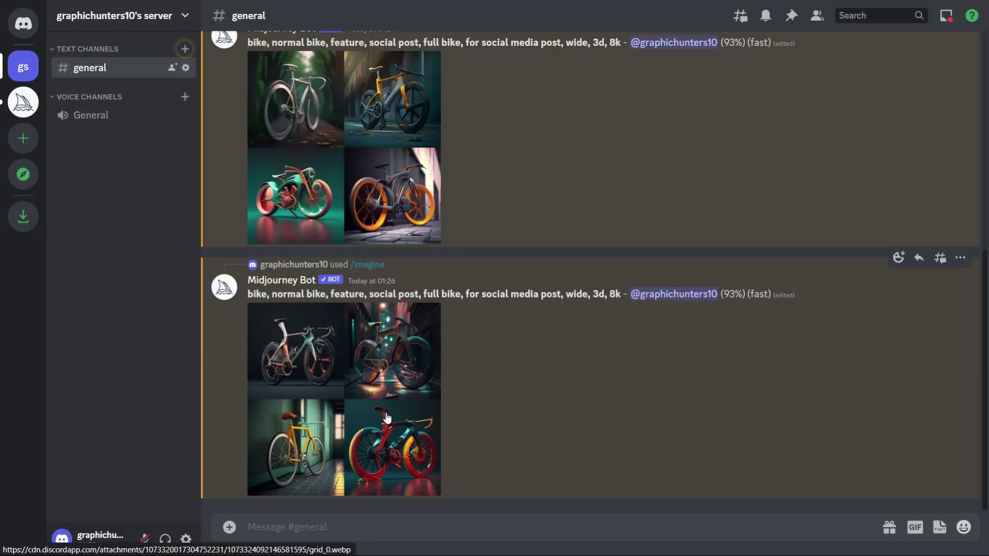
- Reroll the bike prompt in Midjourney to get a fresh grid of four bikes
{"action": "left_click", "coordinate": [387, 437]}
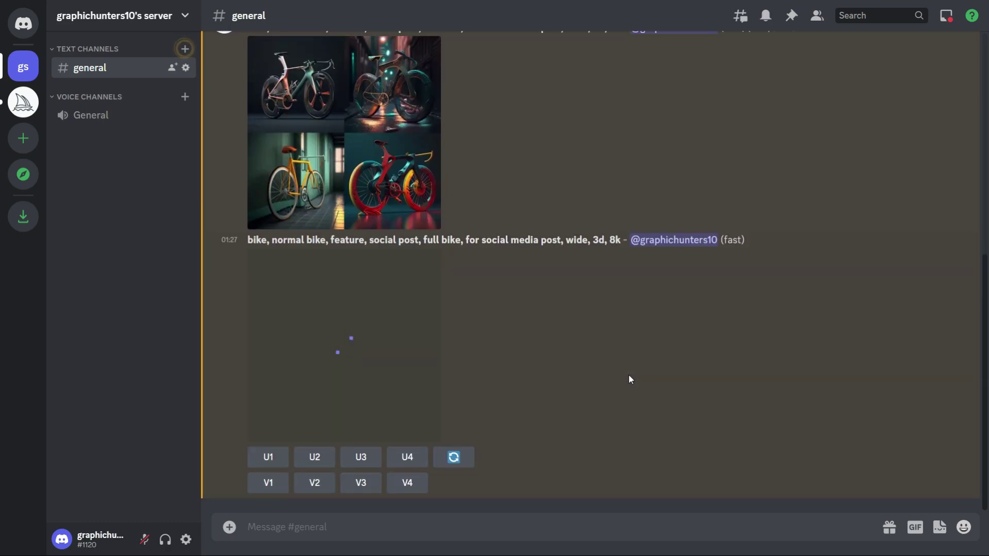
{"action": "left_click", "coordinate": [397, 391]}
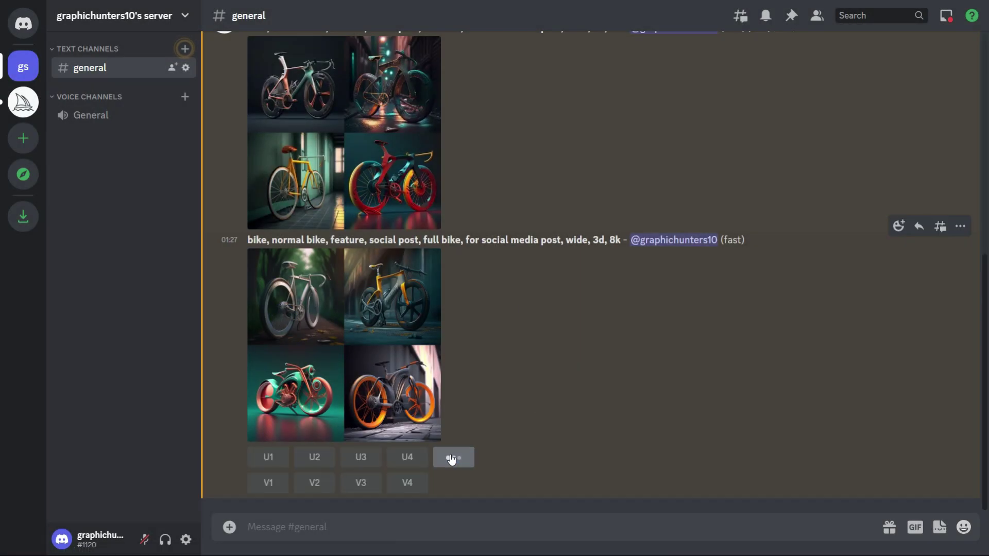
{"action": "left_click", "coordinate": [453, 456]}
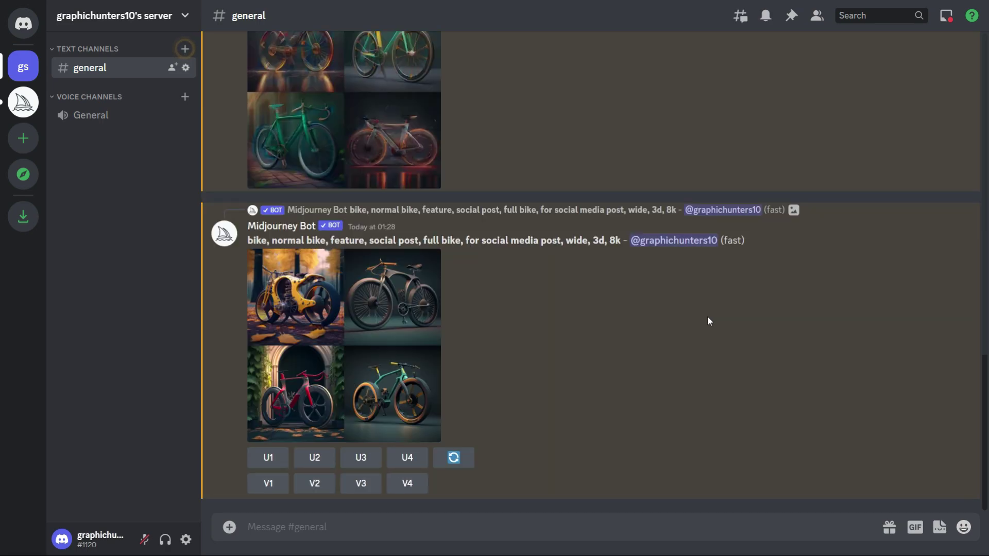
{"action": "scroll", "coordinate": [457, 268], "scroll_direction": "up", "scroll_amount": 3}
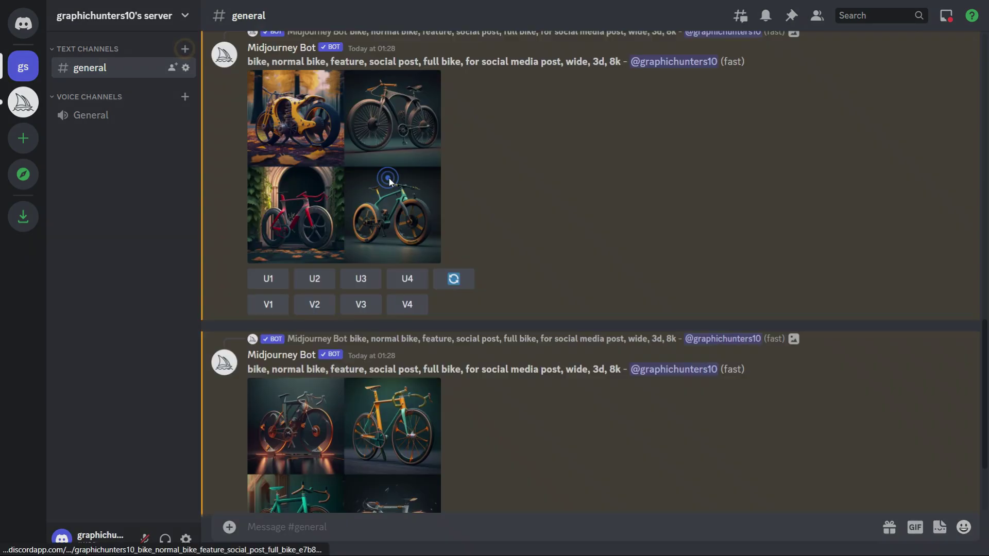
{"action": "left_click", "coordinate": [412, 216]}
{"action": "left_click", "coordinate": [679, 390]}
{"action": "scroll", "coordinate": [458, 303], "scroll_direction": "down", "scroll_amount": 3}
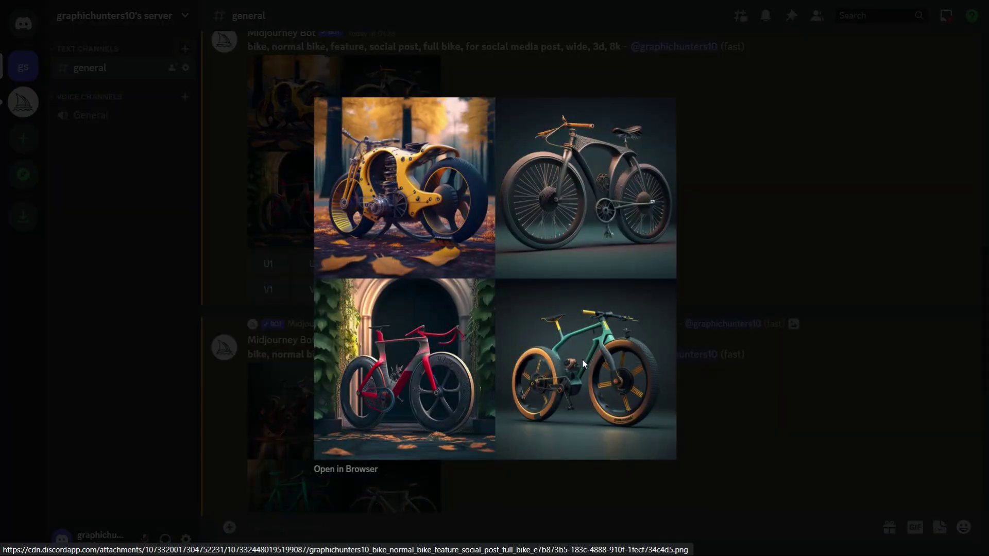
{"action": "key", "text": "Escape"}
- Upscale bike #4, the teal one with orange wheels, and open it full size in the browser
{"action": "left_click", "coordinate": [407, 328]}
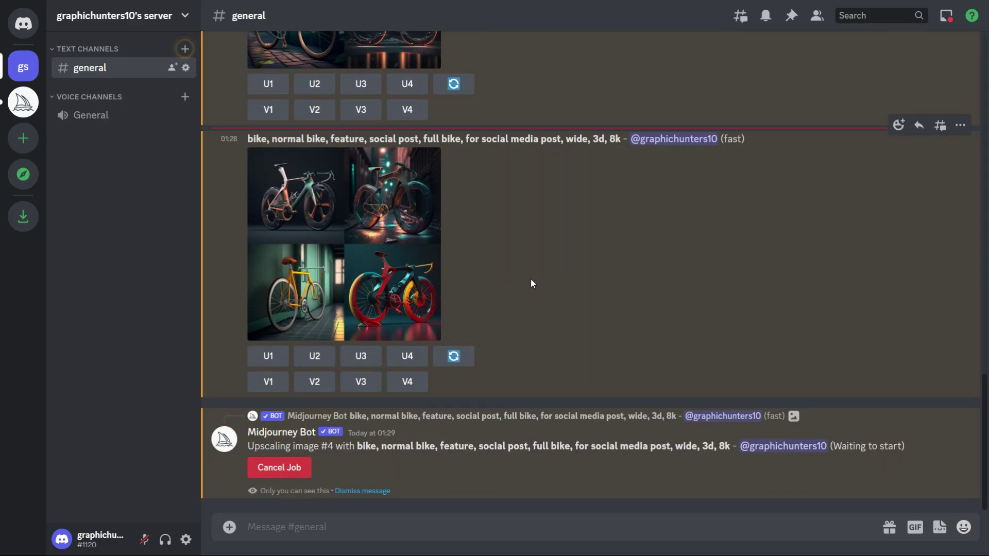
{"action": "left_click", "coordinate": [401, 237]}
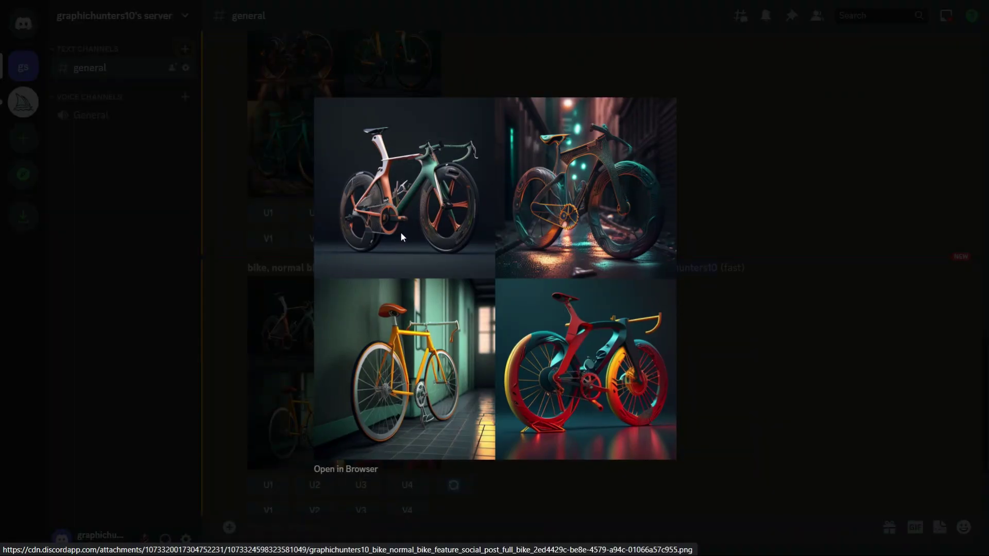
{"action": "left_click", "coordinate": [290, 212]}
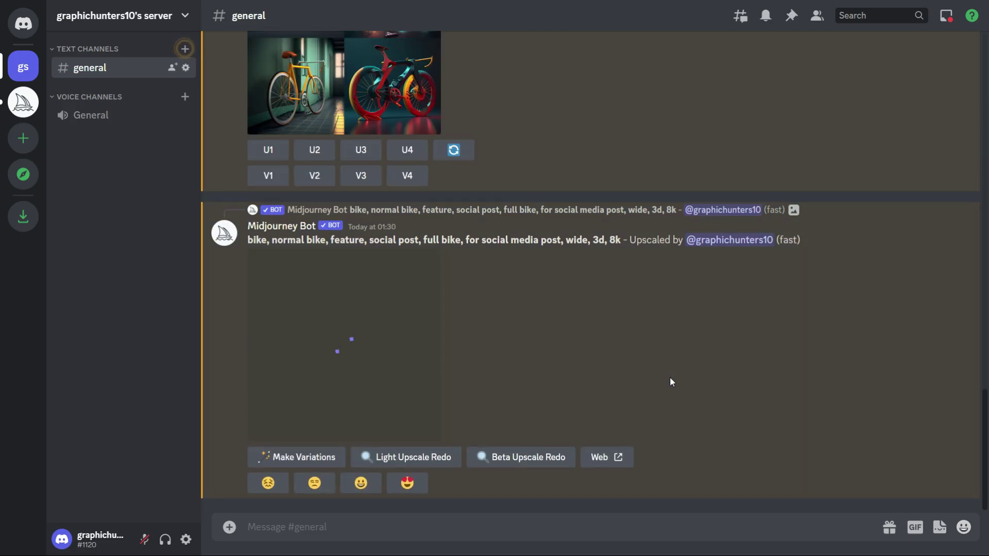
{"action": "scroll", "coordinate": [395, 260], "scroll_direction": "up", "scroll_amount": 10}
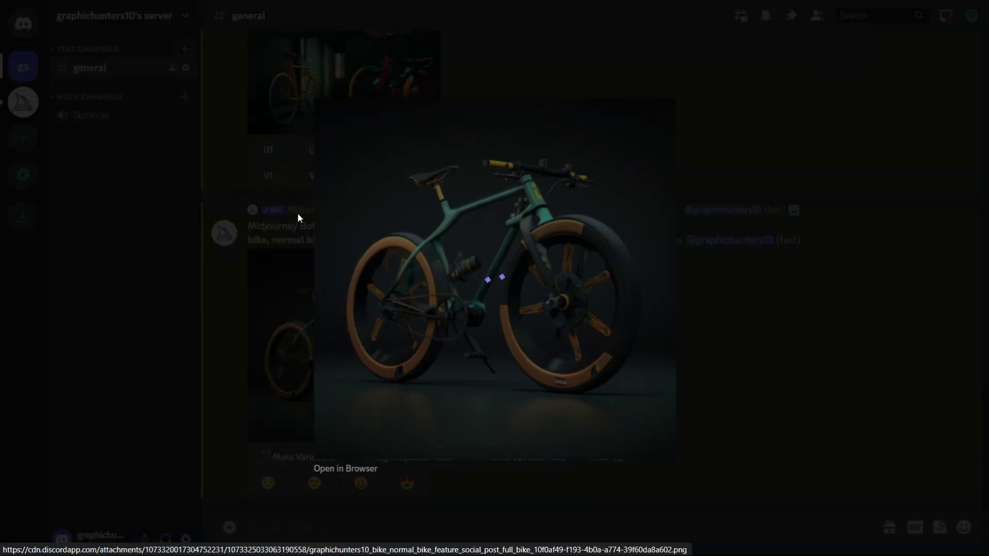
{"action": "left_click", "coordinate": [298, 213]}
{"action": "left_click", "coordinate": [394, 349]}
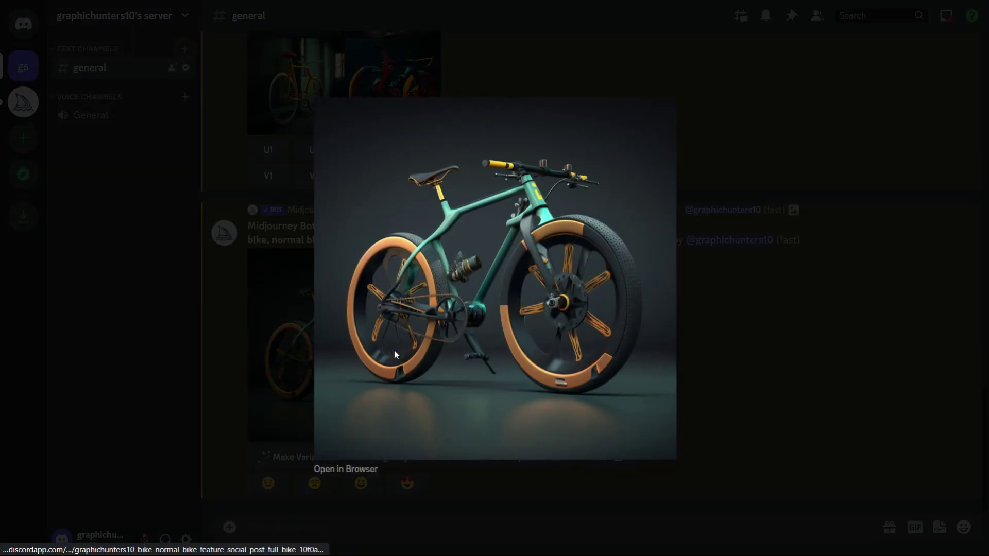
{"action": "left_click", "coordinate": [350, 470]}
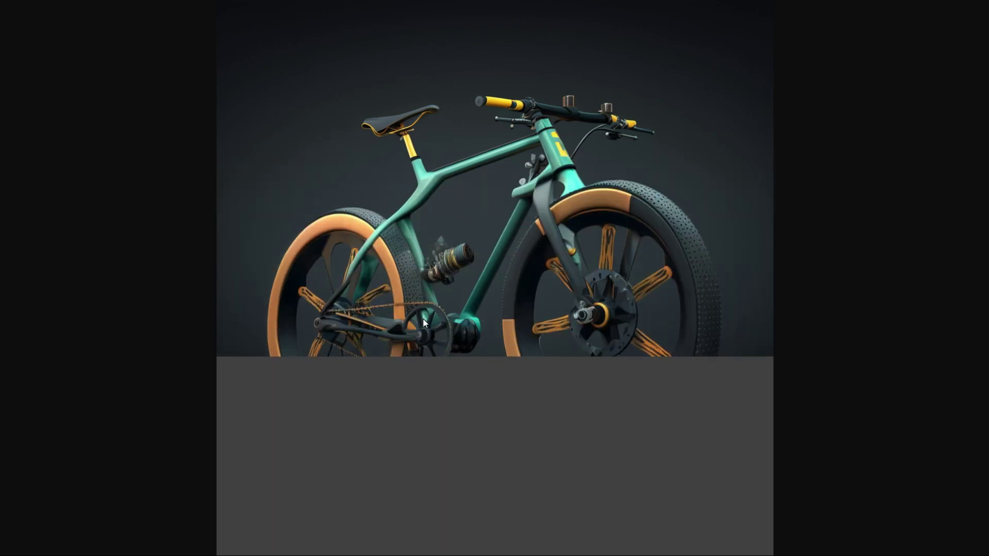
- Save the full-size teal bike image from Chrome to the Downloads folder as a PNG
{"action": "left_click", "coordinate": [486, 318]}
{"action": "left_click", "coordinate": [487, 318]}
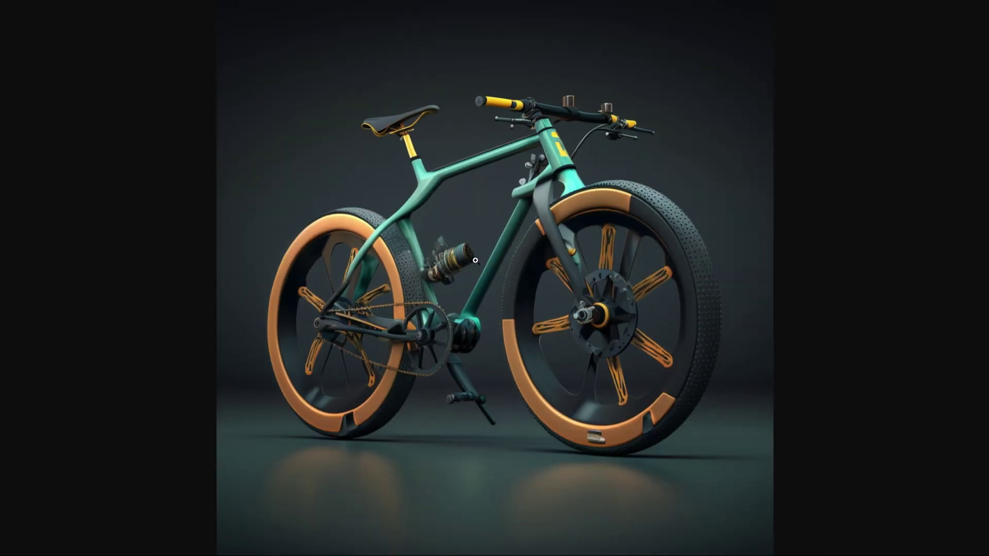
{"action": "right_click", "coordinate": [454, 205]}
{"action": "left_click", "coordinate": [501, 238]}
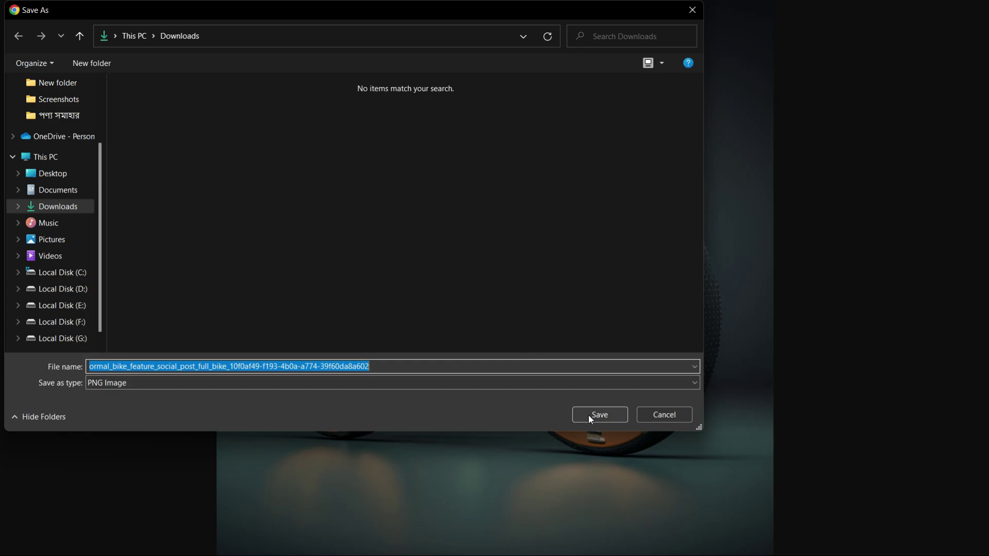
{"action": "left_click", "coordinate": [591, 415]}
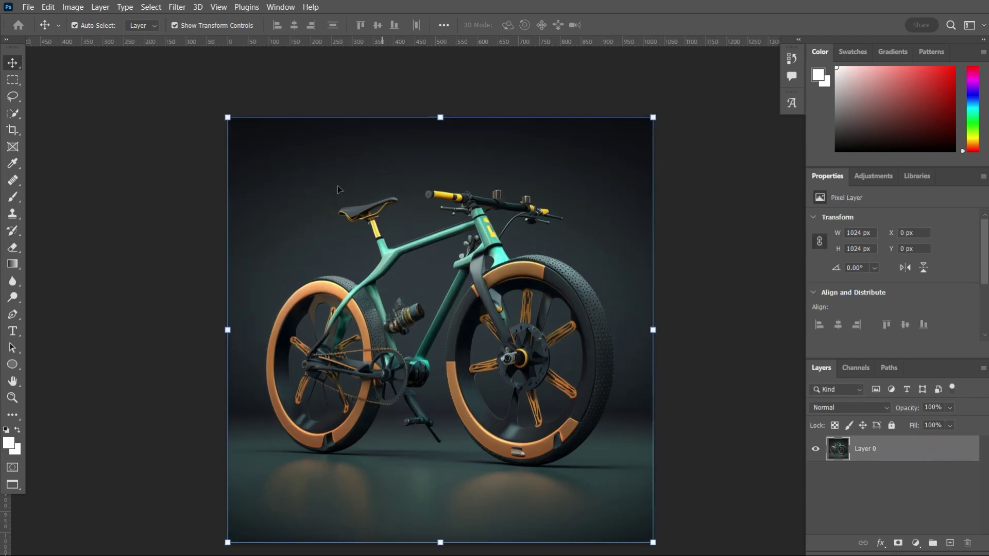
- Scale the bike layer down to 758×758 px, set low on the 1024 px canvas
{"action": "key", "text": "ctrl+t"}
{"action": "left_click_drag", "start_coordinate": [425, 114], "coordinate": [432, 205]}
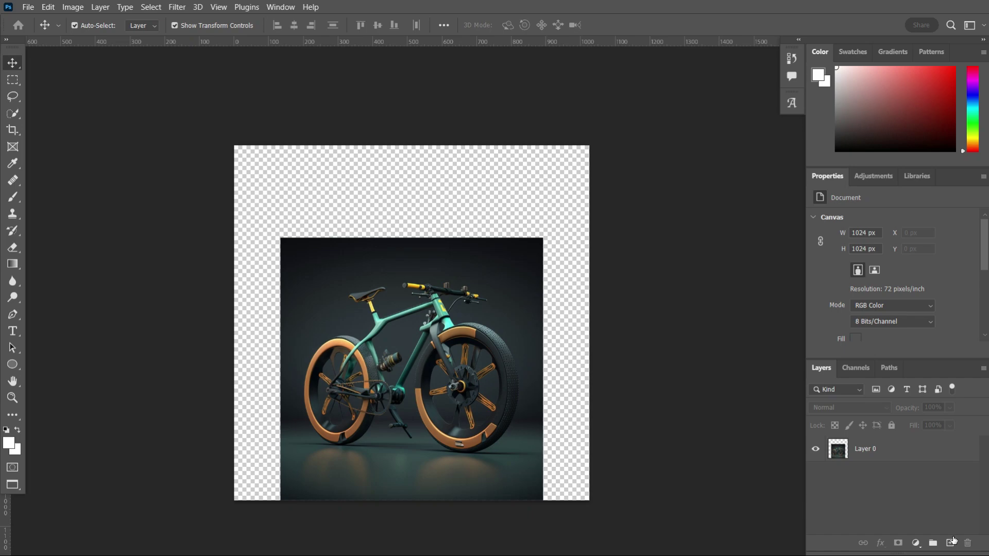
{"action": "left_click", "coordinate": [951, 543]}
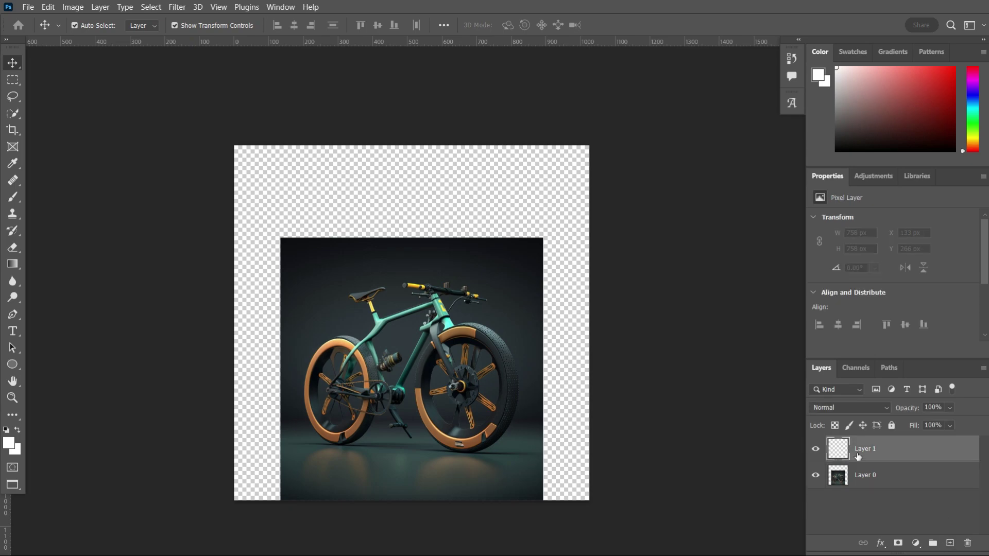
{"action": "key", "text": "ctrl+z"}
- Try a solid colour fill behind the bike, first black, then sampled dark teal, then delete it
{"action": "left_click", "coordinate": [916, 543]}
{"action": "left_click", "coordinate": [920, 323]}
{"action": "left_click", "coordinate": [608, 347]}
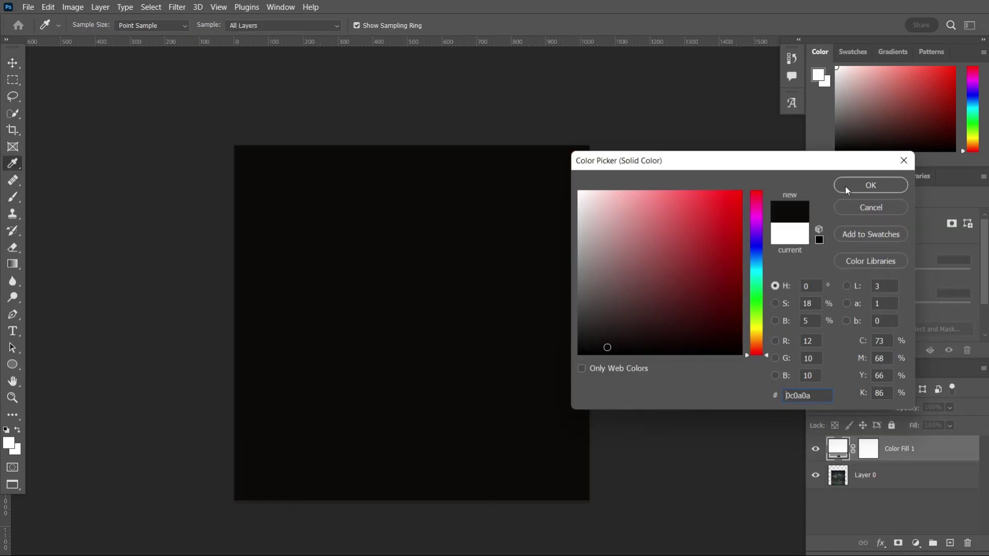
{"action": "left_click", "coordinate": [870, 185]}
{"action": "left_click_drag", "start_coordinate": [839, 449], "coordinate": [843, 479]}
{"action": "double_click", "coordinate": [838, 475]}
{"action": "left_click", "coordinate": [289, 242]}
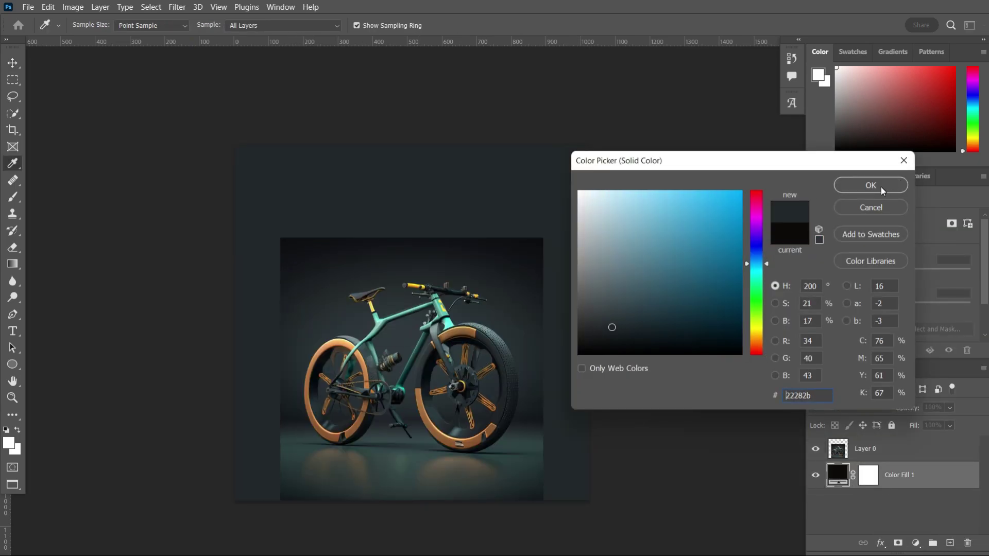
{"action": "left_click", "coordinate": [872, 185]}
{"action": "left_click", "coordinate": [563, 192]}
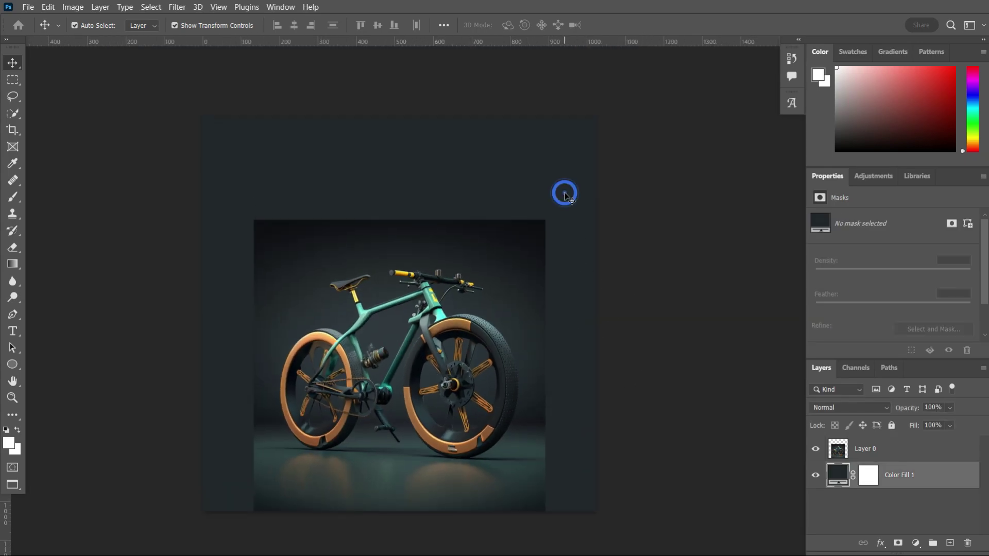
{"action": "key", "text": "Delete"}
- Select a thin strip at the image's left edge and stretch it across the empty left side
{"action": "left_click", "coordinate": [13, 79]}
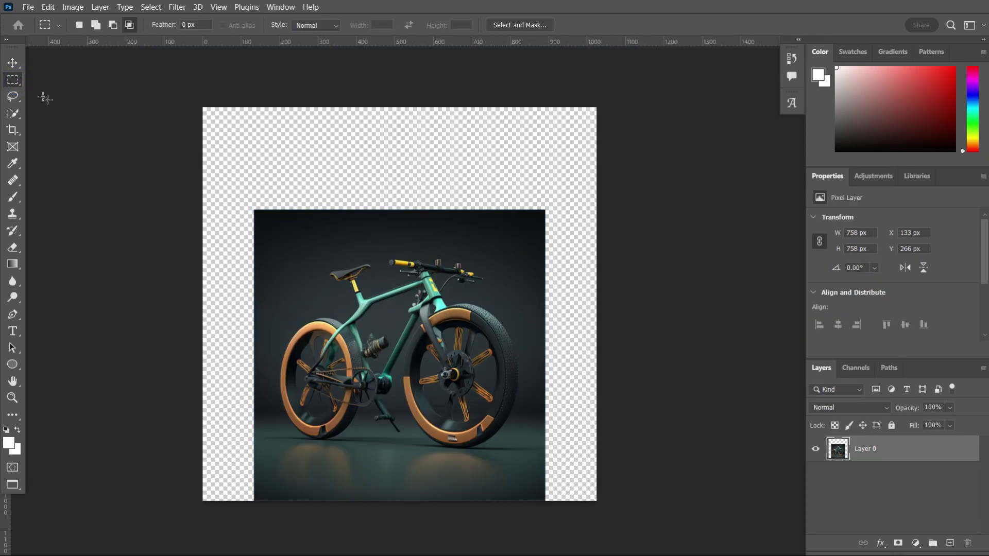
{"action": "left_click_drag", "start_coordinate": [260, 472], "coordinate": [261, 471]}
{"action": "key", "text": "ctrl+plus"}
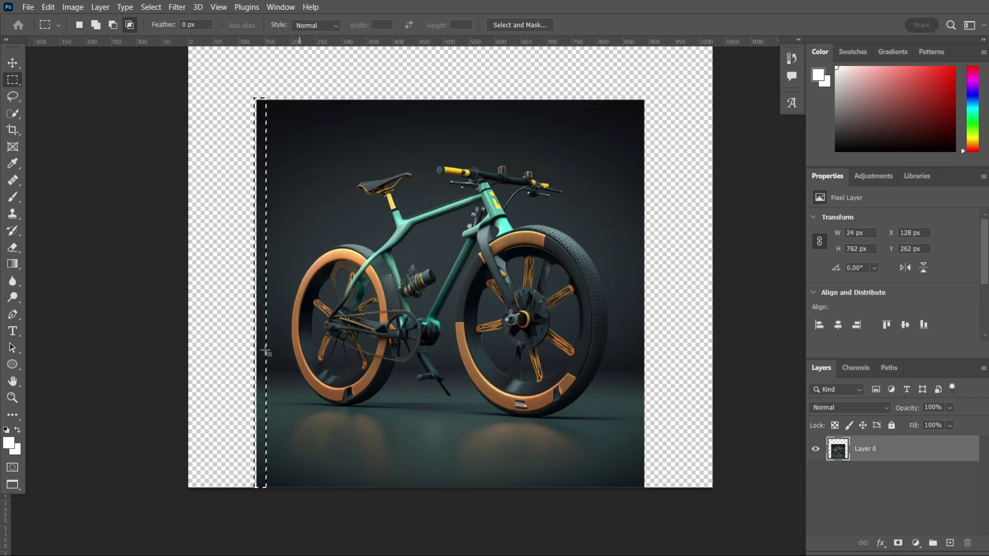
{"action": "key", "text": "v"}
{"action": "scroll", "coordinate": [236, 165], "scroll_direction": "down", "scroll_amount": 2}
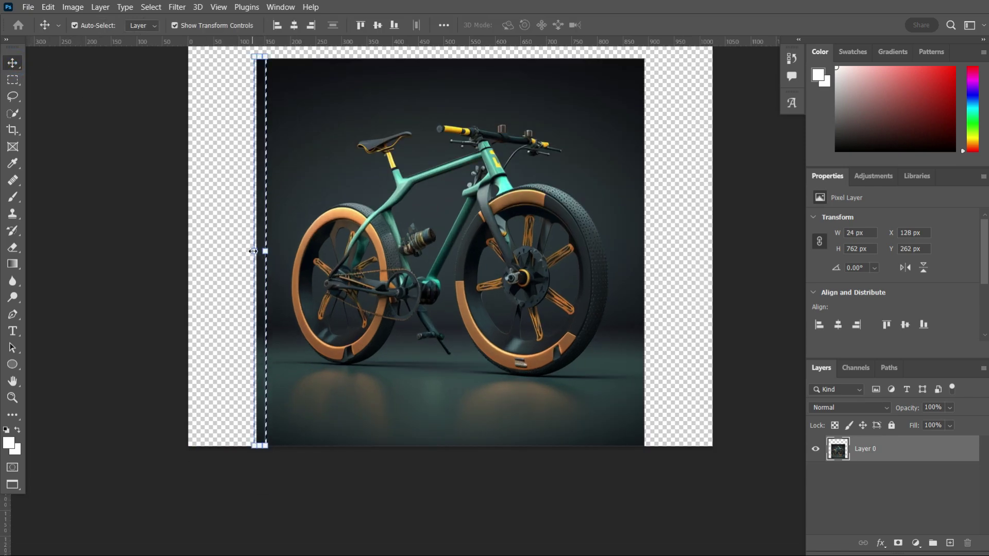
{"action": "left_click_drag", "start_coordinate": [254, 251], "coordinate": [155, 251]}
{"action": "left_click", "coordinate": [69, 132]}
{"action": "key", "text": "ctrl+minus"}
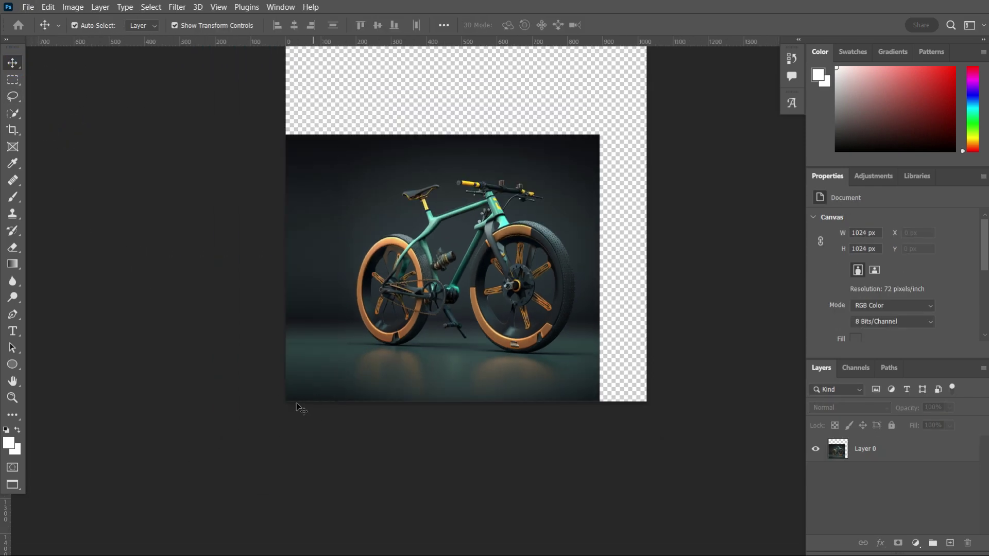
{"action": "key", "text": "ctrl+plus"}
{"action": "scroll", "coordinate": [499, 299], "scroll_direction": "up", "scroll_amount": 1}
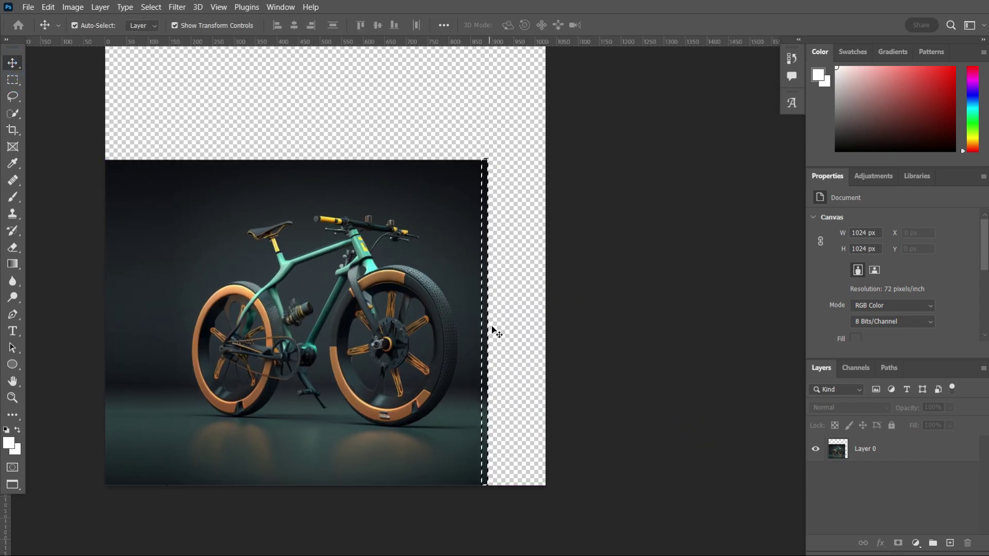
- Stretch the right-edge strip across the empty right side of the canvas
{"action": "key", "text": "ctrl+t"}
{"action": "left_click_drag", "start_coordinate": [487, 300], "coordinate": [639, 367]}
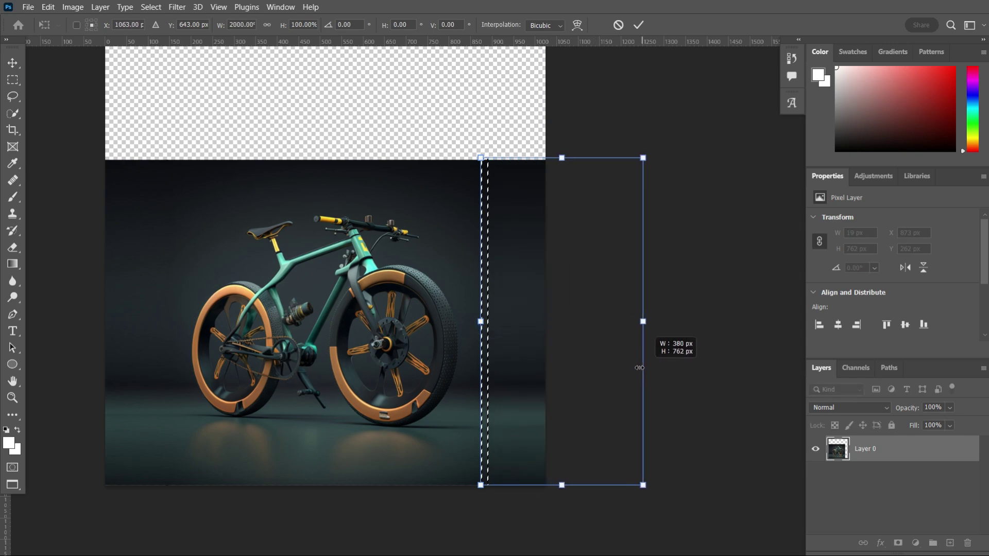
{"action": "key", "text": "Return"}
{"action": "left_click", "coordinate": [46, 129]}
{"action": "key", "text": "ctrl+minus"}
{"action": "key", "text": "ctrl+plus"}
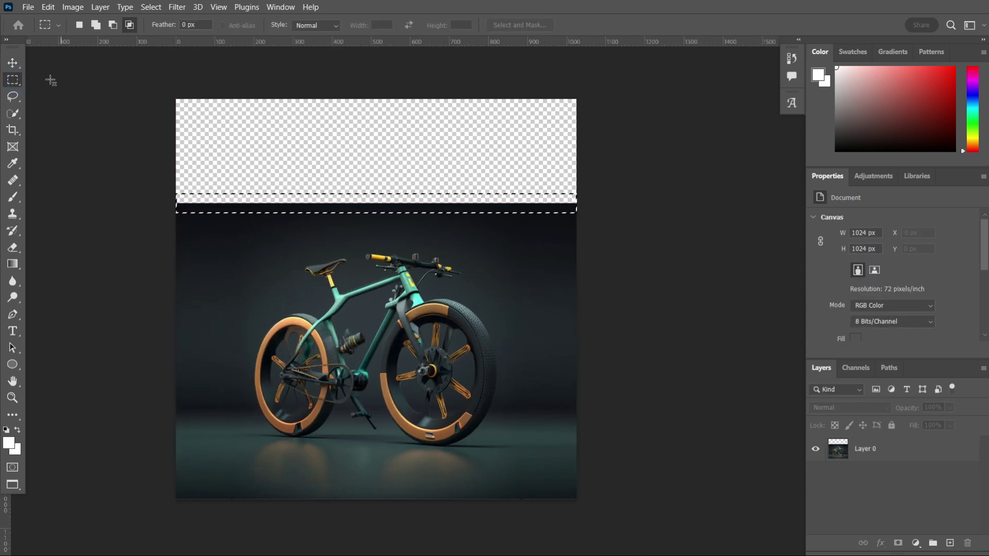
- Stretch the dark top strip upward over the empty area above the bike
{"action": "key", "text": "v"}
{"action": "key", "text": "ctrl+t"}
{"action": "left_click_drag", "start_coordinate": [376, 194], "coordinate": [376, 86]}
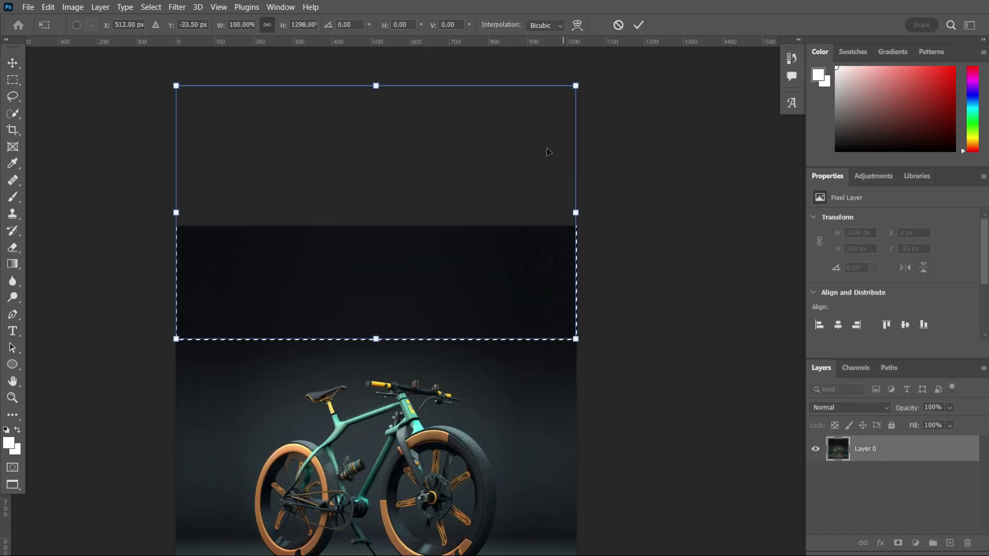
{"action": "key", "text": "ctrl+minus"}
{"action": "key", "text": "Return"}
{"action": "left_click", "coordinate": [587, 276]}
{"action": "key", "text": "ctrl+plus"}
{"action": "key", "text": "ctrl+plus"}
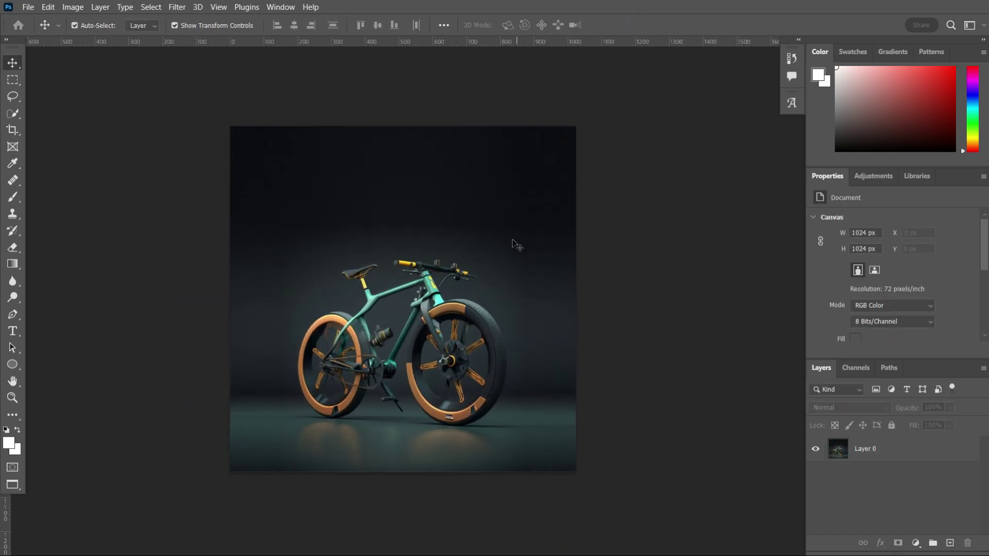
{"action": "scroll", "coordinate": [40, 178], "scroll_direction": "up", "scroll_amount": 1}
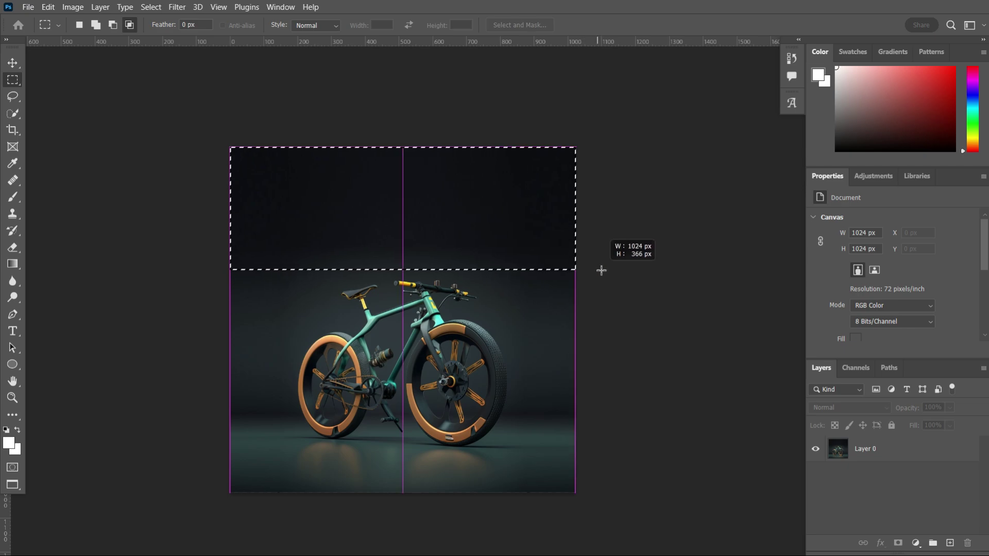
- Stretch the top strip further until it fills the canvas top, then clear the selection
{"action": "key", "text": "v"}
{"action": "key", "text": "ctrl+minus"}
{"action": "key", "text": "ctrl+t"}
{"action": "left_click_drag", "start_coordinate": [384, 199], "coordinate": [367, 142]}
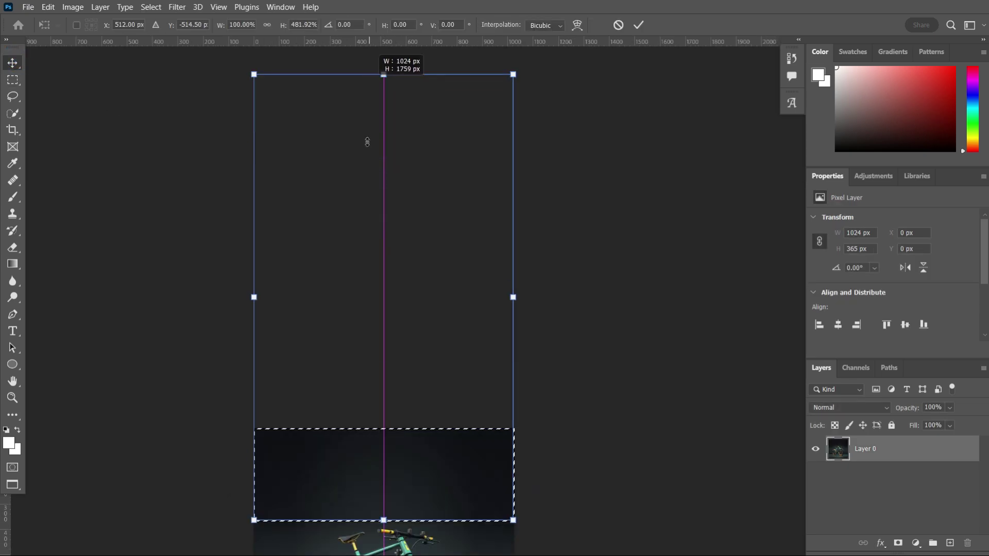
{"action": "key", "text": "Return"}
{"action": "key", "text": "ctrl+minus"}
{"action": "left_click", "coordinate": [629, 316]}
{"action": "key", "text": "ctrl+plus"}
{"action": "key", "text": "ctrl+plus"}
{"action": "key", "text": "ctrl+d"}
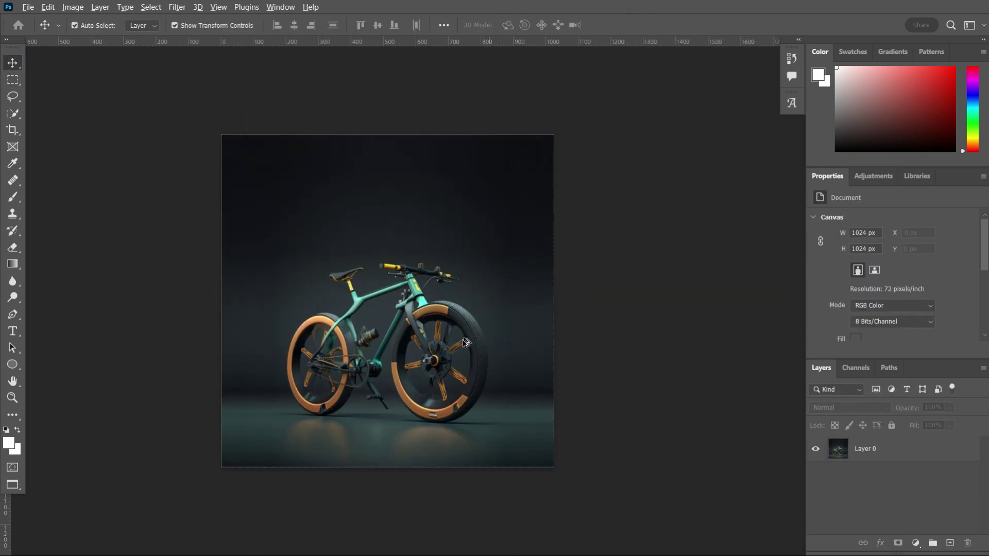
- Deselect the bike layer to review the fully covered 1024×1024 canvas
{"action": "left_click", "coordinate": [466, 431]}
{"action": "scroll", "coordinate": [436, 442], "scroll_direction": "up", "scroll_amount": 1}
{"action": "scroll", "coordinate": [309, 309], "scroll_direction": "up", "scroll_amount": 3}
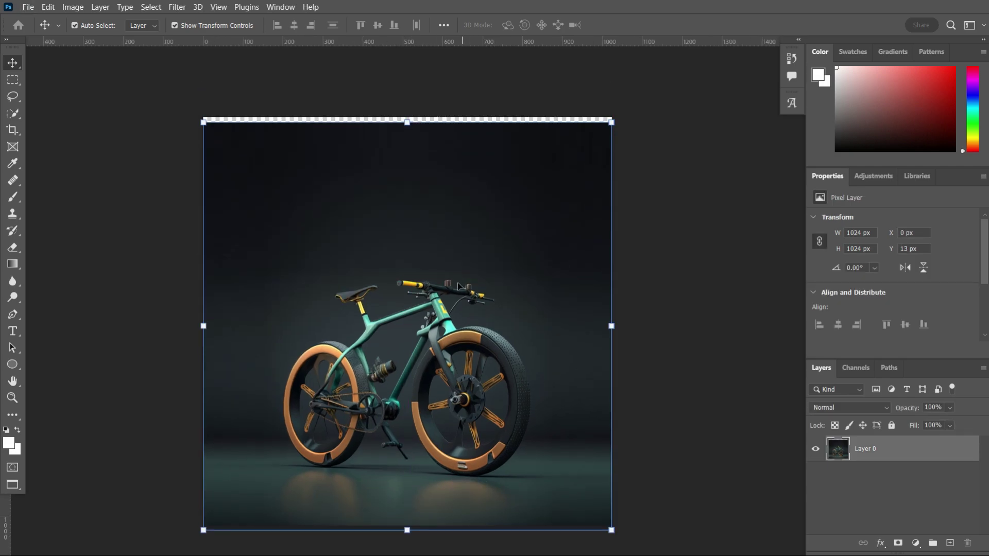
{"action": "left_click", "coordinate": [119, 210]}
{"action": "key", "text": "ctrl+minus"}
{"action": "left_click", "coordinate": [690, 380]}
{"action": "scroll", "coordinate": [626, 313], "scroll_direction": "up", "scroll_amount": 1}
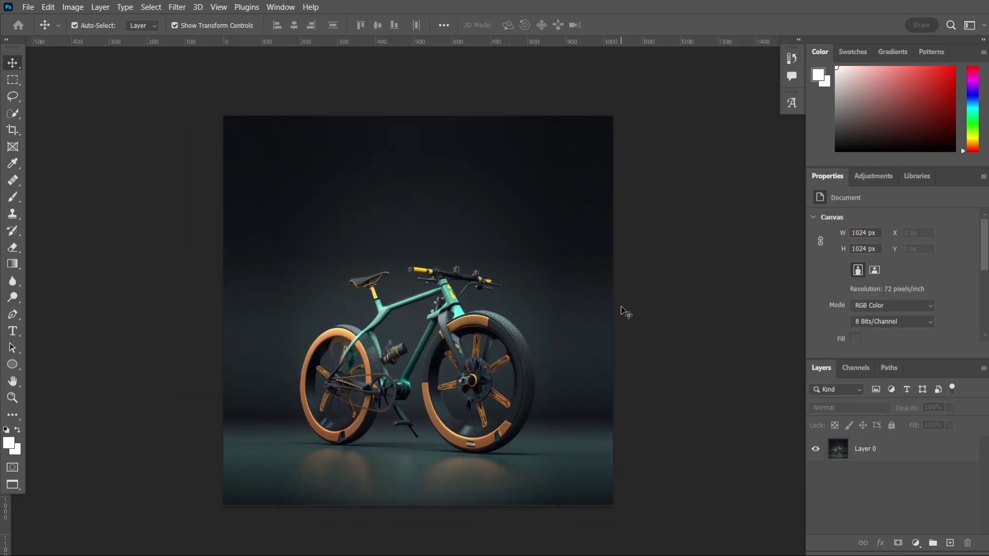
- Type 'Special Offer' above the bike and colour the text yellow
{"action": "key", "text": "t"}
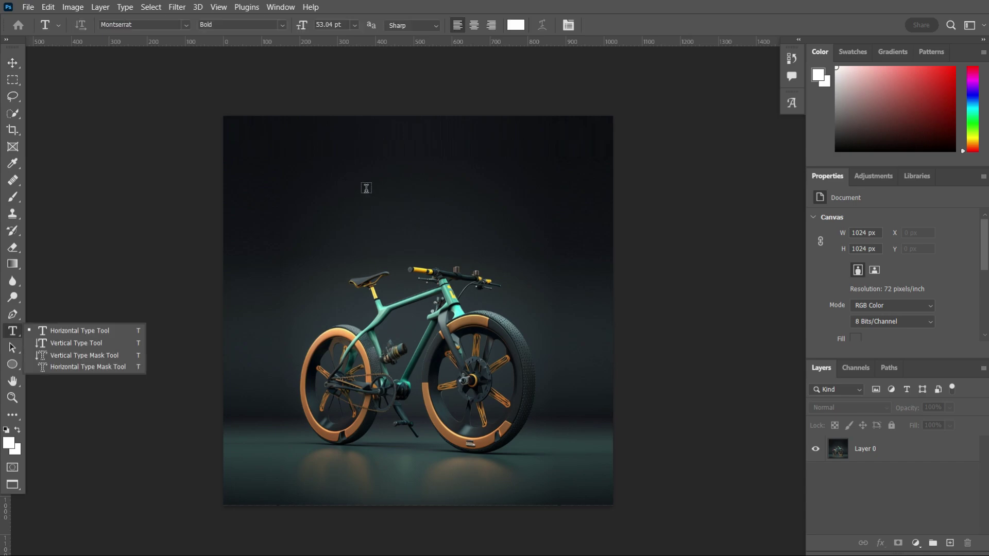
{"action": "left_click", "coordinate": [365, 189]}
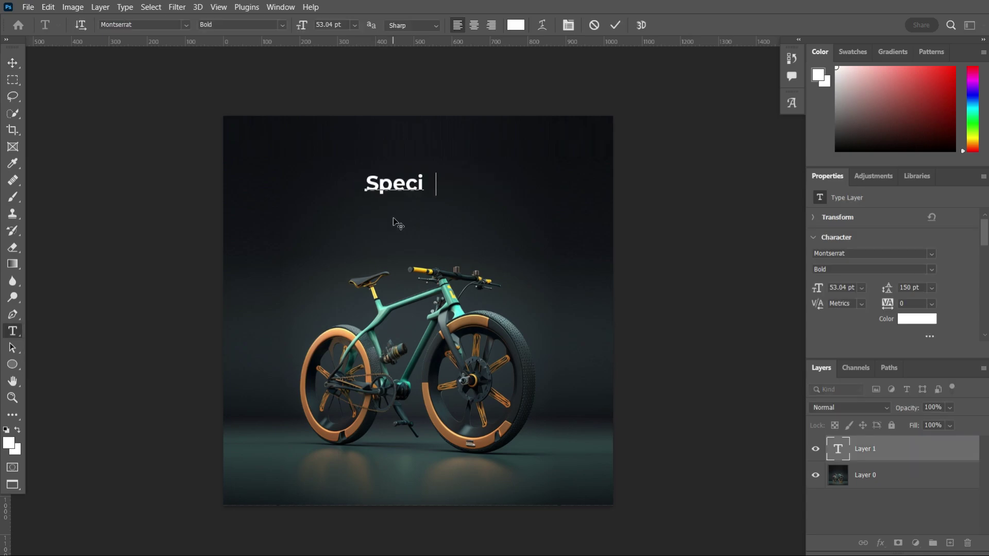
{"action": "key", "text": "ctrl+Return"}
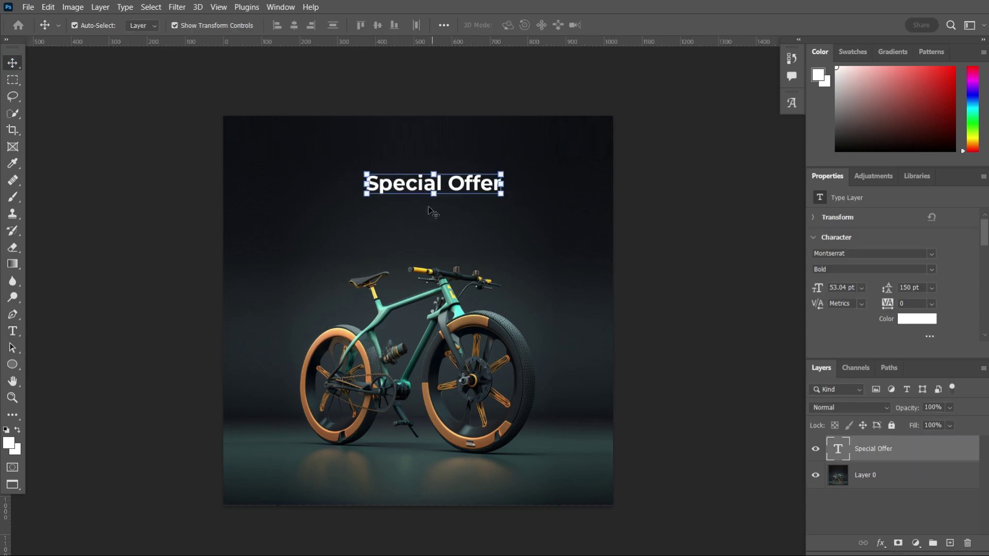
{"action": "double_click", "coordinate": [838, 449]}
{"action": "left_click", "coordinate": [917, 319]}
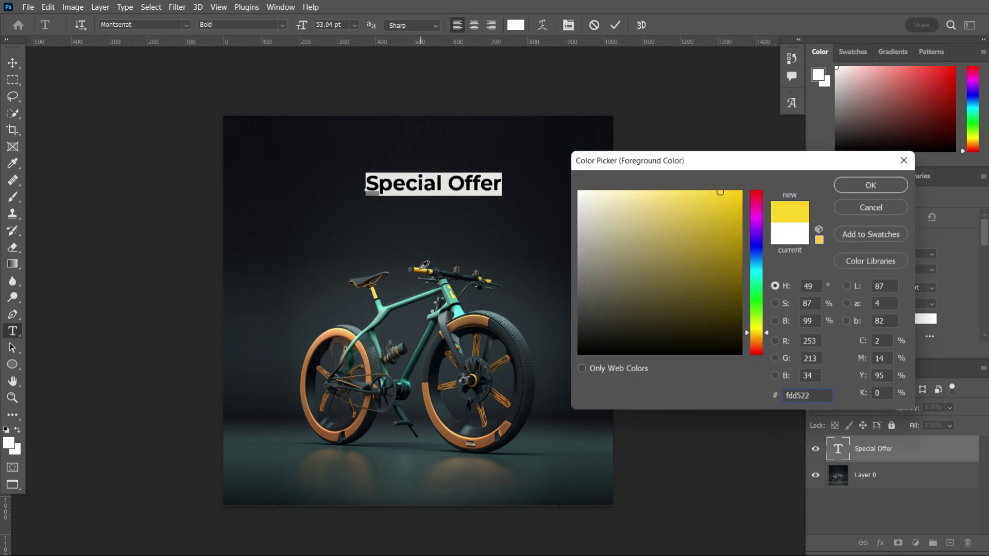
{"action": "key", "text": "Return"}
{"action": "left_click", "coordinate": [13, 62]}
- Set the headline in the Abuget script font, then enlarge and centre it across the top
{"action": "left_click", "coordinate": [931, 254]}
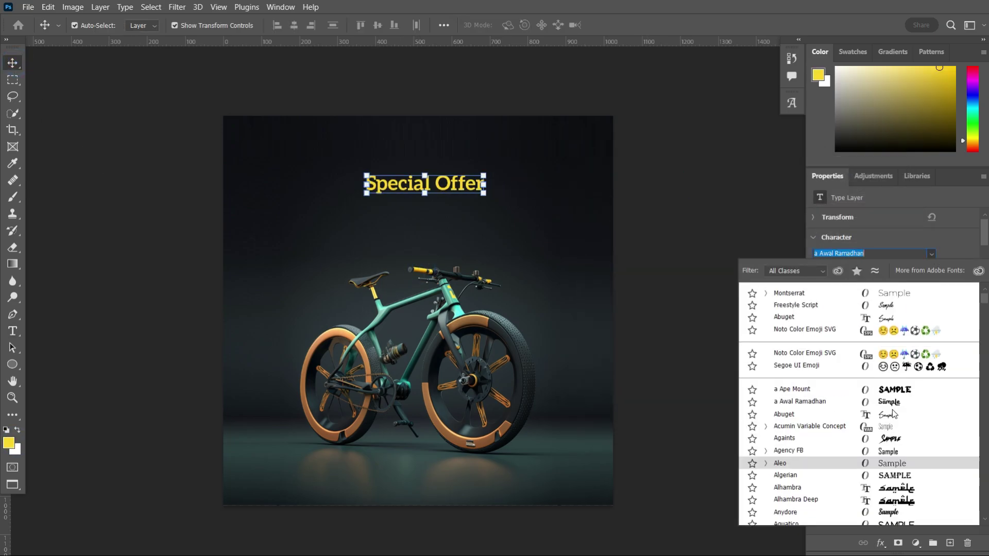
{"action": "left_click", "coordinate": [890, 318]}
{"action": "key", "text": "ctrl+t"}
{"action": "left_click_drag", "start_coordinate": [432, 192], "coordinate": [521, 230]}
{"action": "left_click_drag", "start_coordinate": [498, 182], "coordinate": [469, 147]}
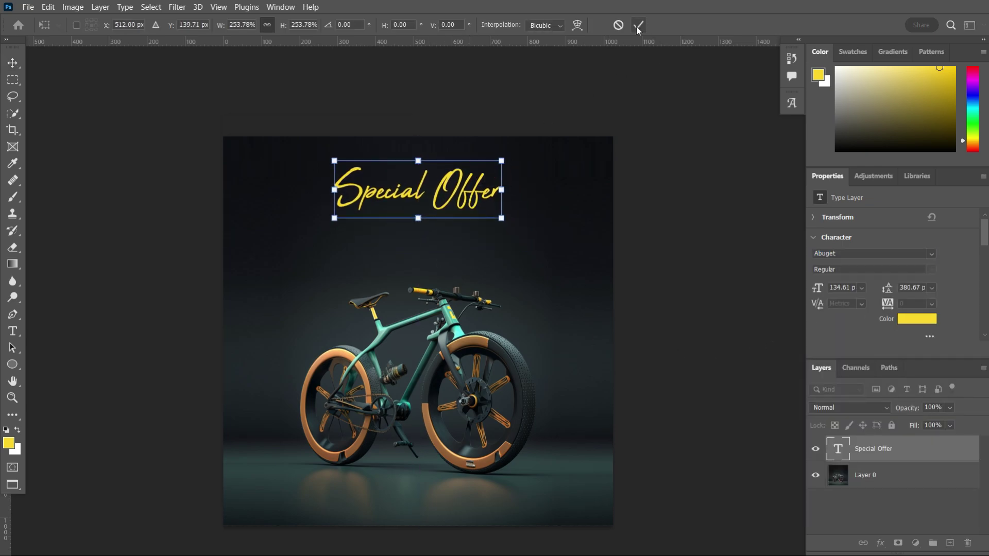
{"action": "left_click", "coordinate": [638, 26]}
{"action": "scroll", "coordinate": [458, 414], "scroll_direction": "up", "scroll_amount": 2}
- Type 'SUPER SALE' below the Special Offer headline and set it in Futura Hv BT
{"action": "key", "text": "t"}
{"action": "left_click", "coordinate": [313, 206]}
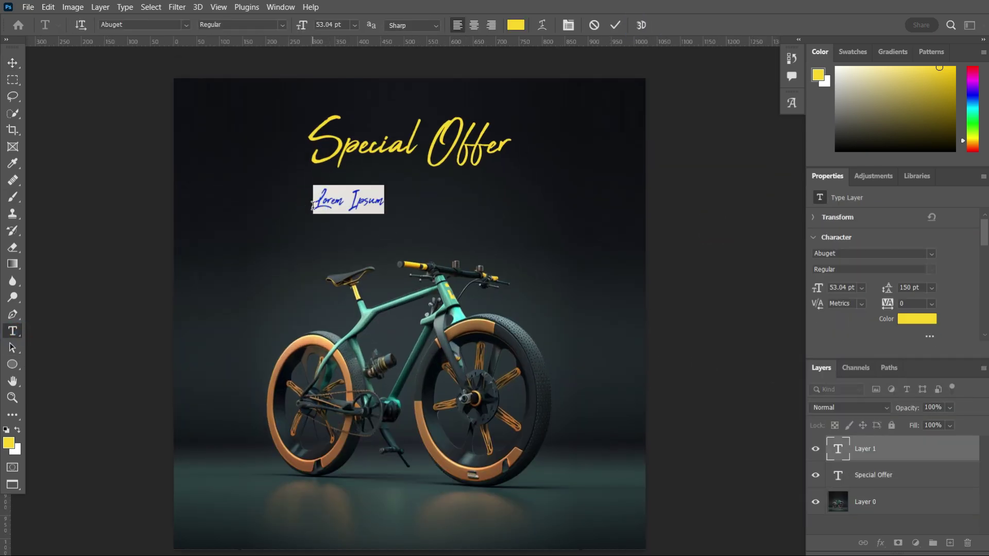
{"action": "left_click", "coordinate": [12, 63]}
{"action": "scroll", "coordinate": [537, 265], "scroll_direction": "down", "scroll_amount": 2}
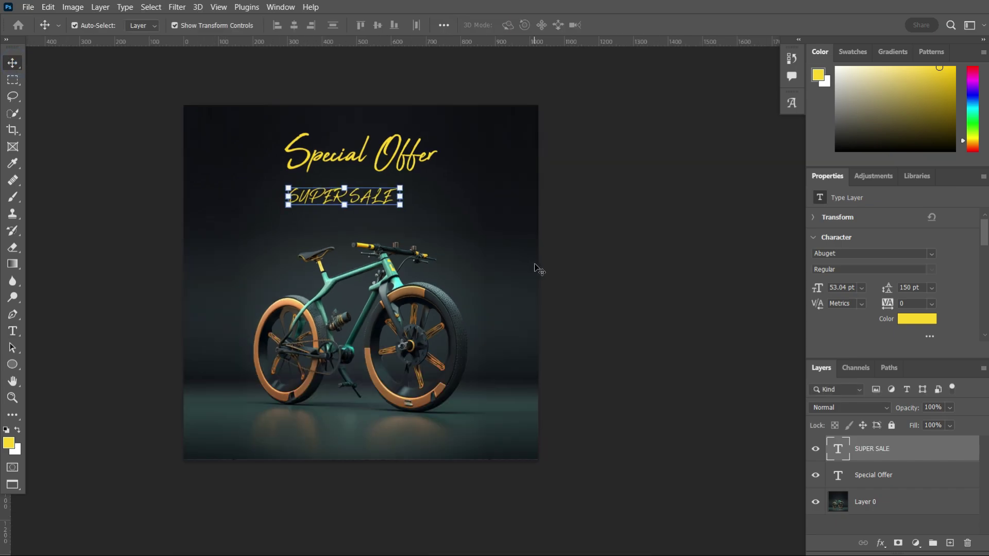
{"action": "left_click", "coordinate": [931, 253]}
{"action": "scroll", "coordinate": [808, 412], "scroll_direction": "down", "scroll_amount": 2}
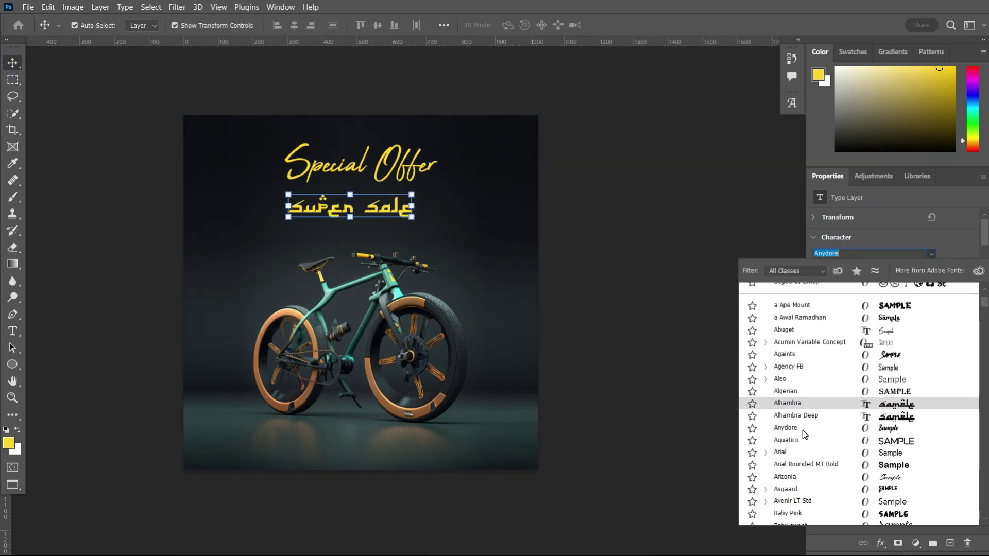
{"action": "scroll", "coordinate": [824, 427], "scroll_direction": "down", "scroll_amount": 3}
{"action": "scroll", "coordinate": [845, 407], "scroll_direction": "up", "scroll_amount": 3}
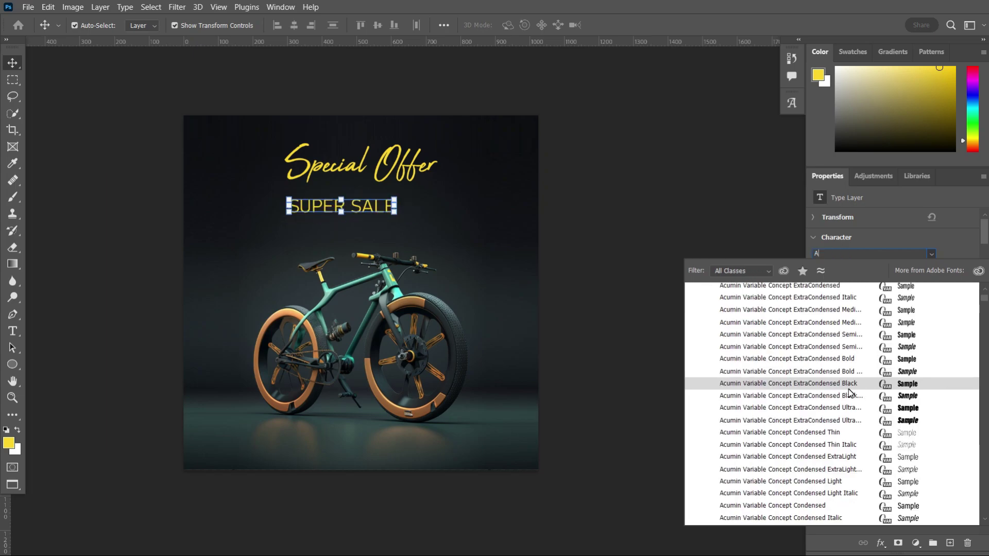
{"action": "scroll", "coordinate": [824, 412], "scroll_direction": "down", "scroll_amount": 10}
{"action": "scroll", "coordinate": [770, 439], "scroll_direction": "down", "scroll_amount": 10}
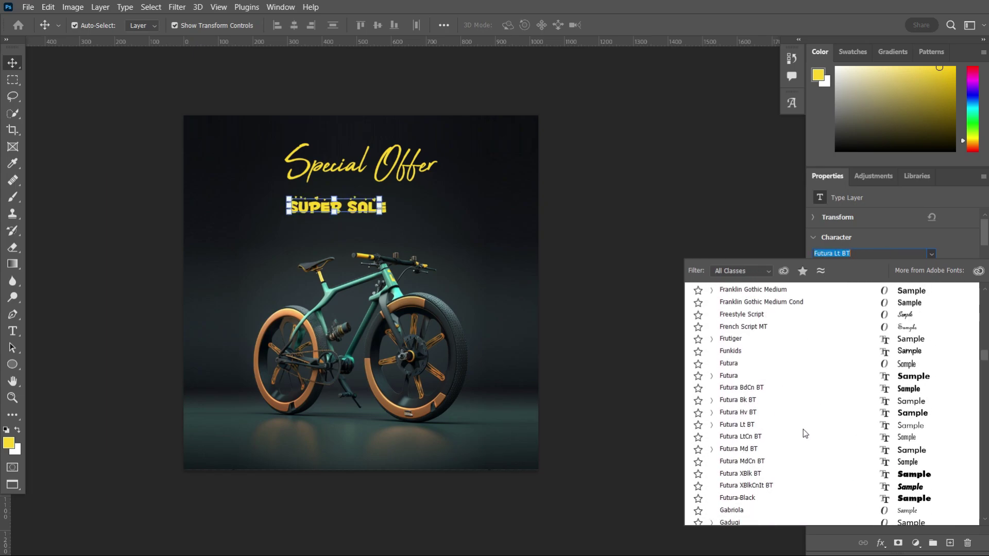
{"action": "left_click", "coordinate": [765, 412]}
- Enlarge SUPER SALE and change its colour to white
{"action": "key", "text": "ctrl+plus"}
{"action": "key", "text": "ctrl+t"}
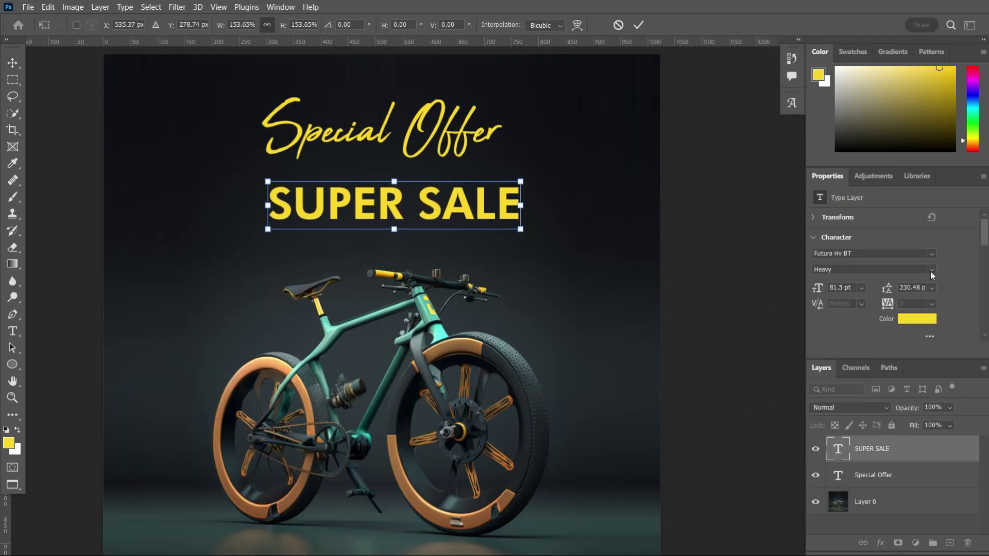
{"action": "left_click", "coordinate": [640, 27]}
{"action": "key", "text": "ctrl+minus"}
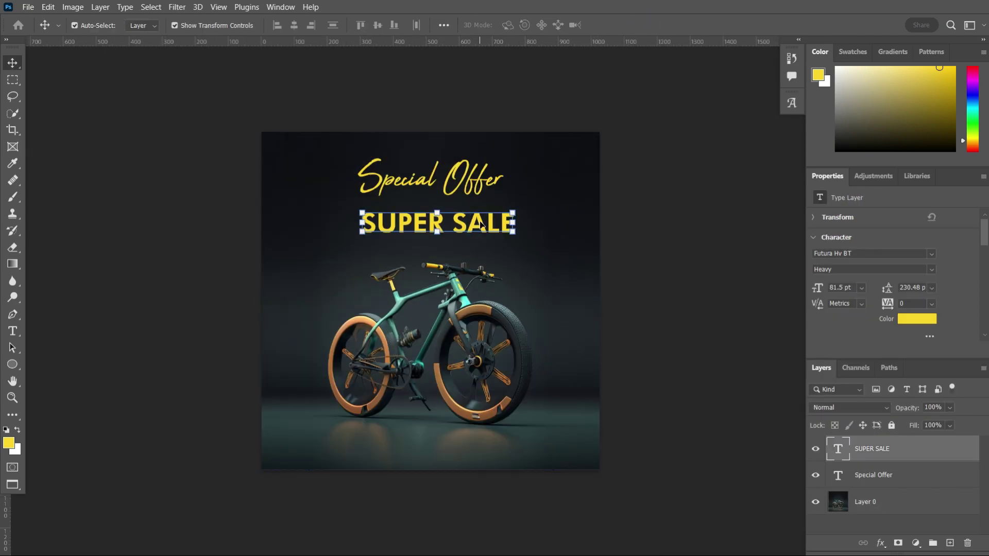
{"action": "double_click", "coordinate": [838, 449]}
{"action": "left_click", "coordinate": [516, 25]}
{"action": "left_click", "coordinate": [580, 192]}
{"action": "left_click", "coordinate": [866, 185]}
- Widen SUPER SALE and make it taller with Free Transform
{"action": "left_click_drag", "start_coordinate": [515, 211], "coordinate": [591, 192]}
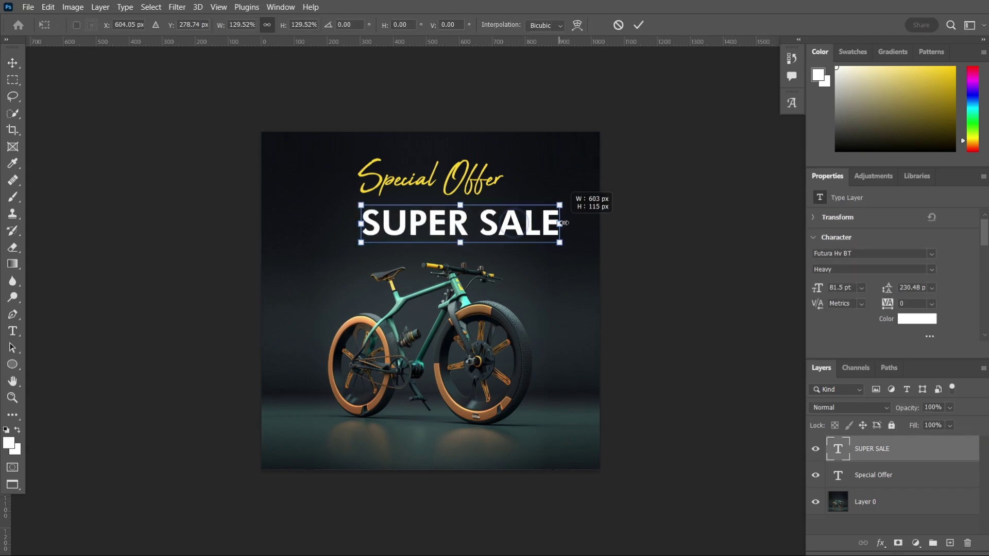
{"action": "key", "text": "ctrl+plus"}
{"action": "left_click_drag", "start_coordinate": [439, 235], "coordinate": [439, 251]}
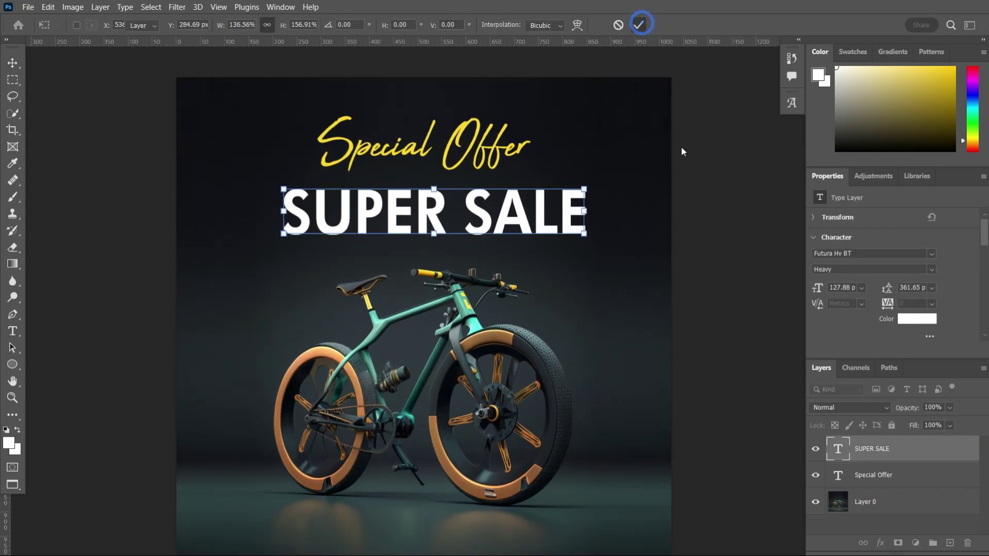
{"action": "left_click", "coordinate": [638, 25]}
{"action": "key", "text": "ctrl+minus"}
{"action": "key", "text": "ctrl+plus"}
- Stack Special Offer above SUPER SALE, move SUPER SALE up, and stretch Special Offer to overlap it
{"action": "left_click", "coordinate": [428, 164]}
{"action": "key", "text": "ctrl+bracketright"}
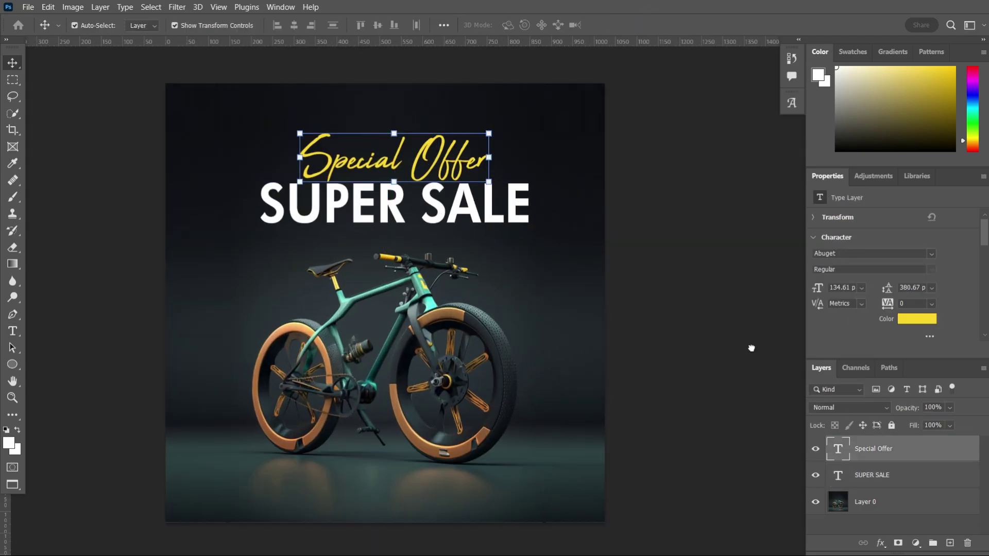
{"action": "left_click_drag", "start_coordinate": [473, 218], "coordinate": [468, 205]}
{"action": "key", "text": "ctrl+plus"}
{"action": "left_click", "coordinate": [422, 154]}
{"action": "left_click", "coordinate": [391, 198]}
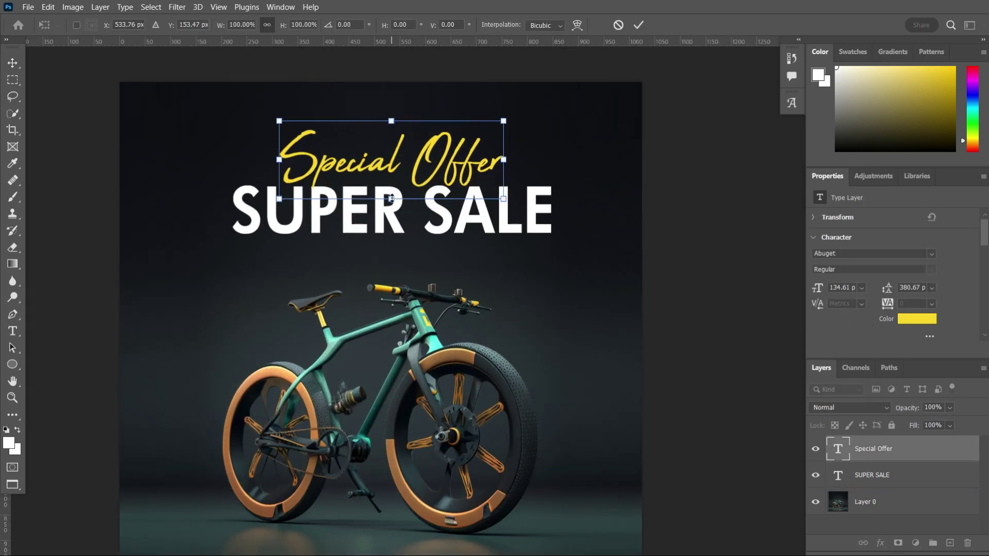
{"action": "left_click_drag", "start_coordinate": [391, 199], "coordinate": [391, 206]}
{"action": "key", "text": "Return"}
{"action": "key", "text": "ctrl+minus"}
{"action": "scroll", "coordinate": [484, 219], "scroll_direction": "up", "scroll_amount": 2}
- Add a Drop Shadow layer style to the SUPER SALE text
{"action": "left_click", "coordinate": [484, 219]}
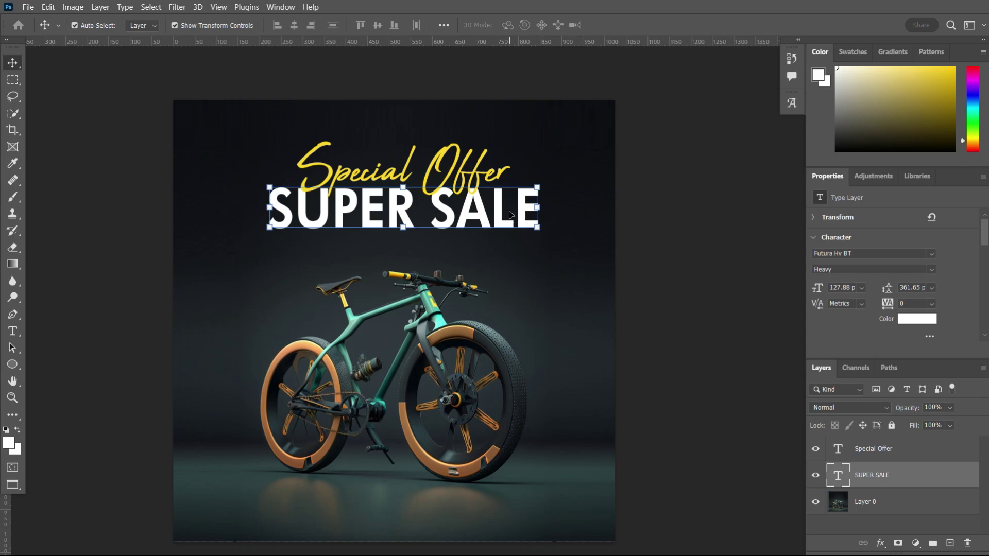
{"action": "right_click", "coordinate": [876, 475]}
{"action": "left_click", "coordinate": [736, 16]}
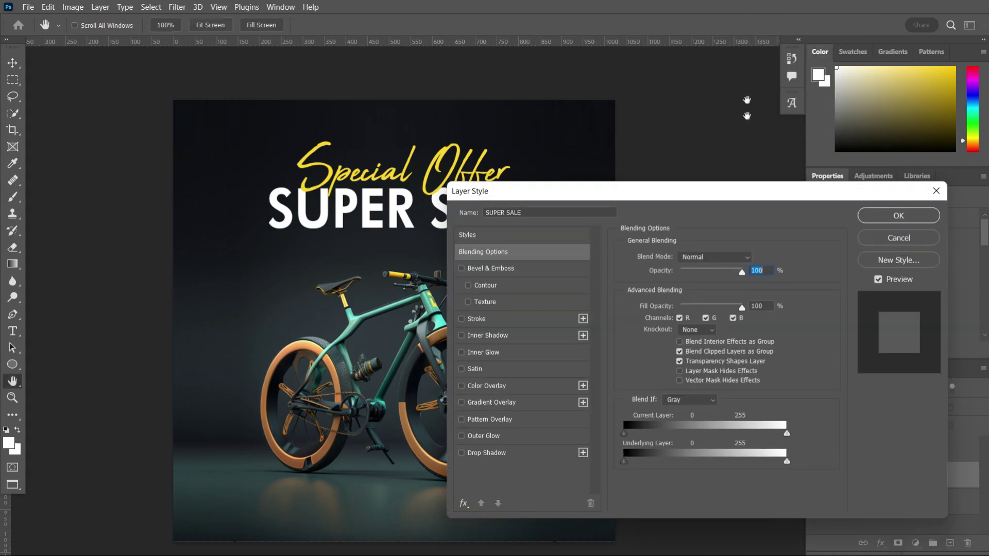
{"action": "left_click", "coordinate": [490, 454]}
{"action": "left_click", "coordinate": [898, 215]}
{"action": "scroll", "coordinate": [533, 282], "scroll_direction": "down", "scroll_amount": 2}
{"action": "left_click", "coordinate": [588, 269]}
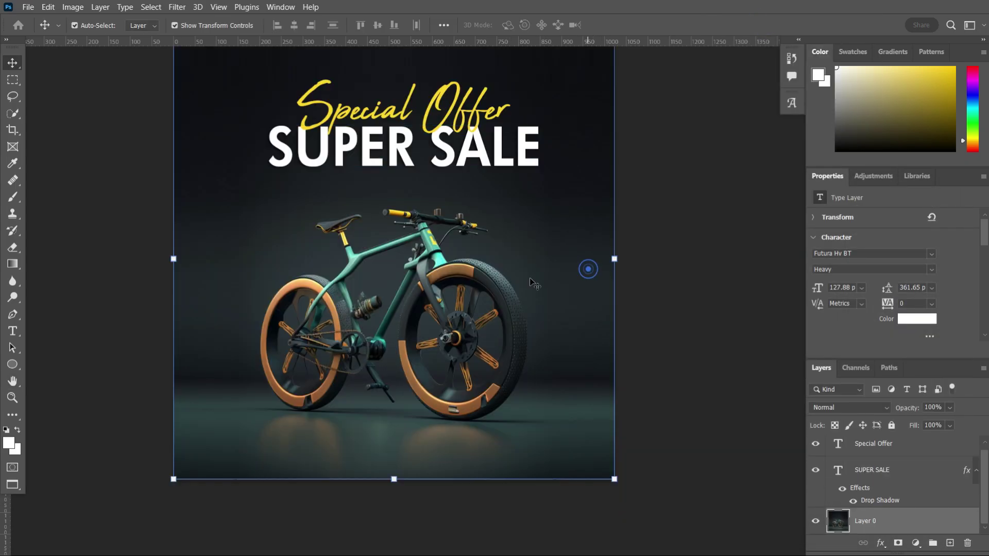
{"action": "scroll", "coordinate": [533, 282], "scroll_direction": "down", "scroll_amount": 2}
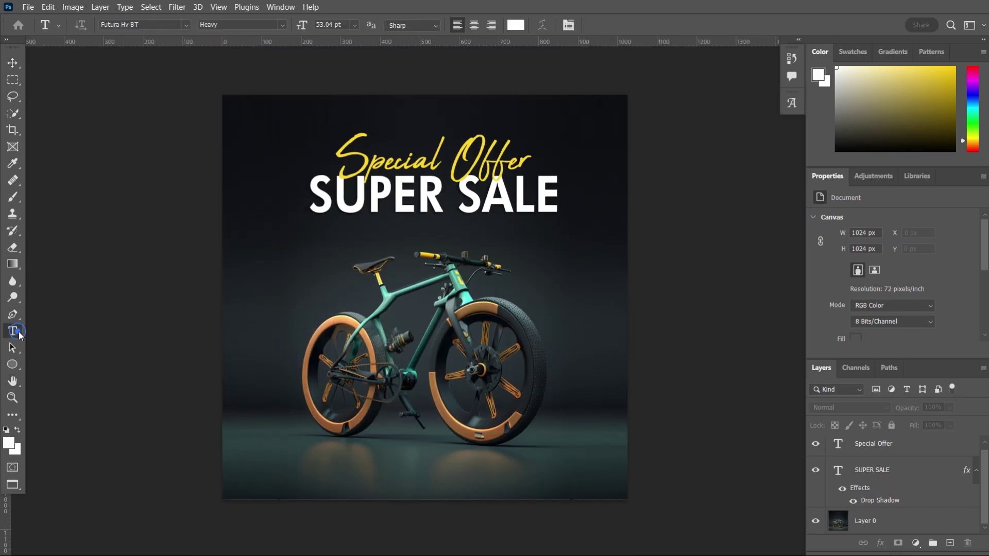
- Commit the yellow 50 text and scale it up left of the bike
{"action": "left_click", "coordinate": [270, 298]}
{"action": "key", "text": "ctrl+Return"}
{"action": "scroll", "coordinate": [278, 294], "scroll_direction": "up", "scroll_amount": 2}
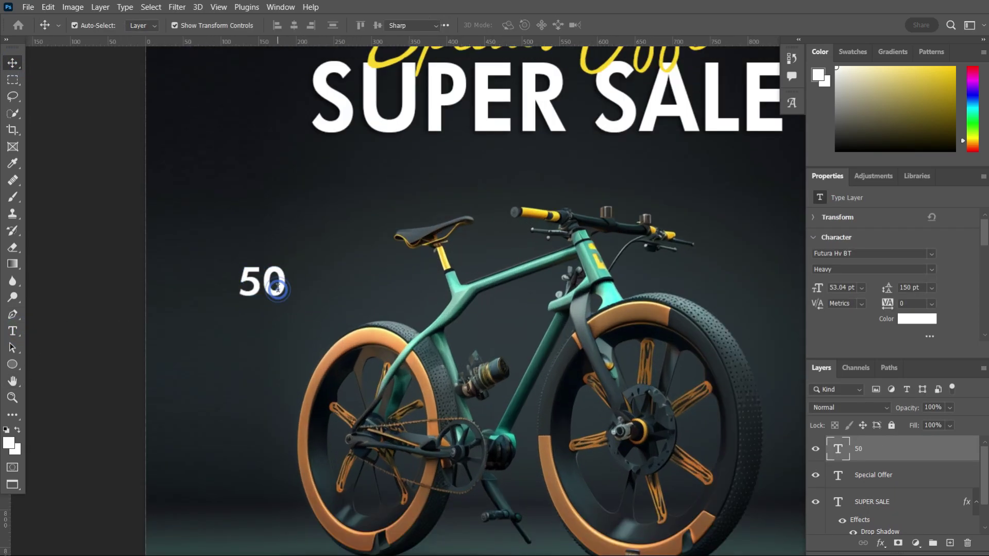
{"action": "double_click", "coordinate": [263, 283]}
{"action": "left_click", "coordinate": [818, 75]}
{"action": "left_click", "coordinate": [871, 186]}
{"action": "key", "text": "ctrl+t"}
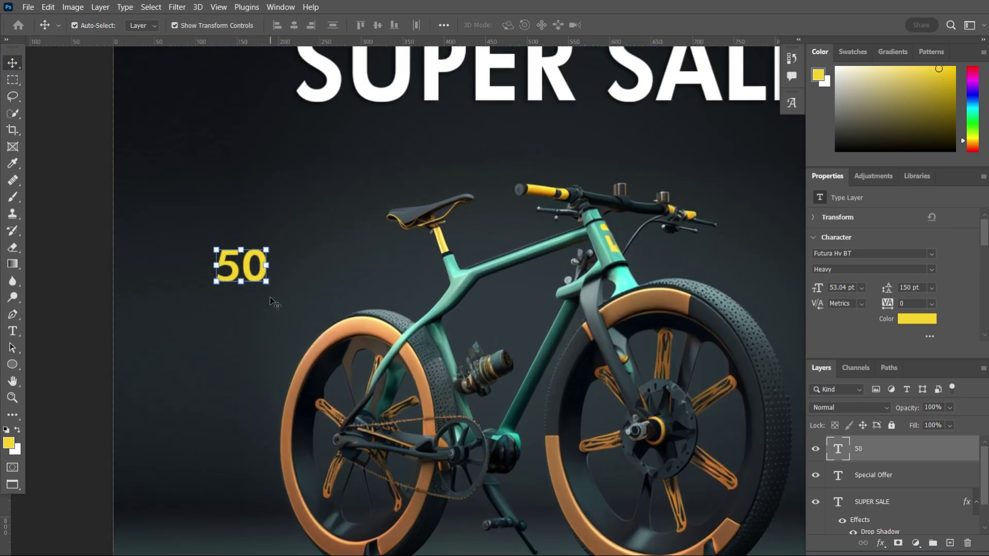
{"action": "left_click_drag", "start_coordinate": [270, 287], "coordinate": [307, 254]}
{"action": "scroll", "coordinate": [319, 273], "scroll_direction": "down", "scroll_amount": 3, "text": "alt"}
{"action": "key", "text": "Return"}
{"action": "key", "text": "ctrl+t"}
{"action": "scroll", "coordinate": [346, 291], "scroll_direction": "up", "scroll_amount": 3, "text": "alt"}
{"action": "left_click", "coordinate": [81, 273]}
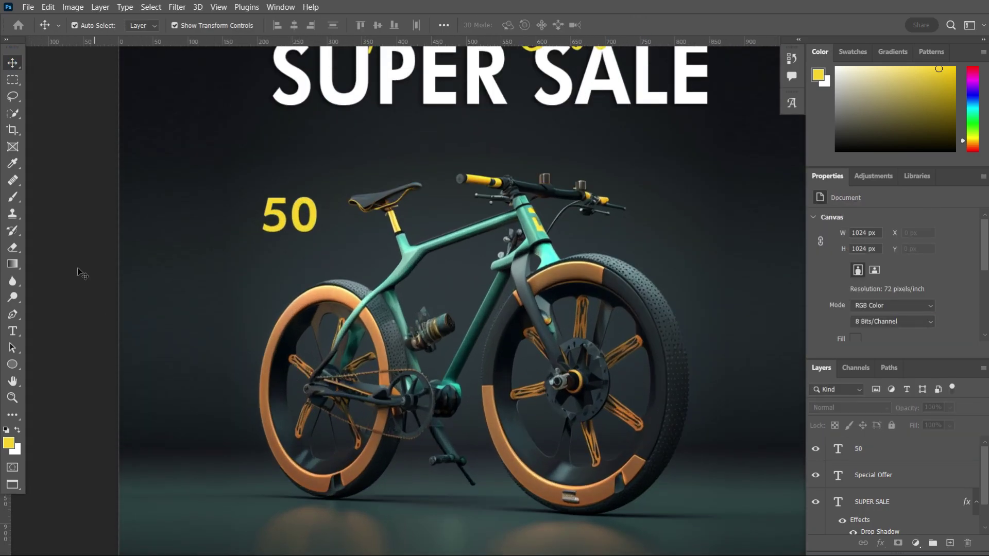
- Add a % sign text layer and position it next to the 50
{"action": "left_click", "coordinate": [281, 265]}
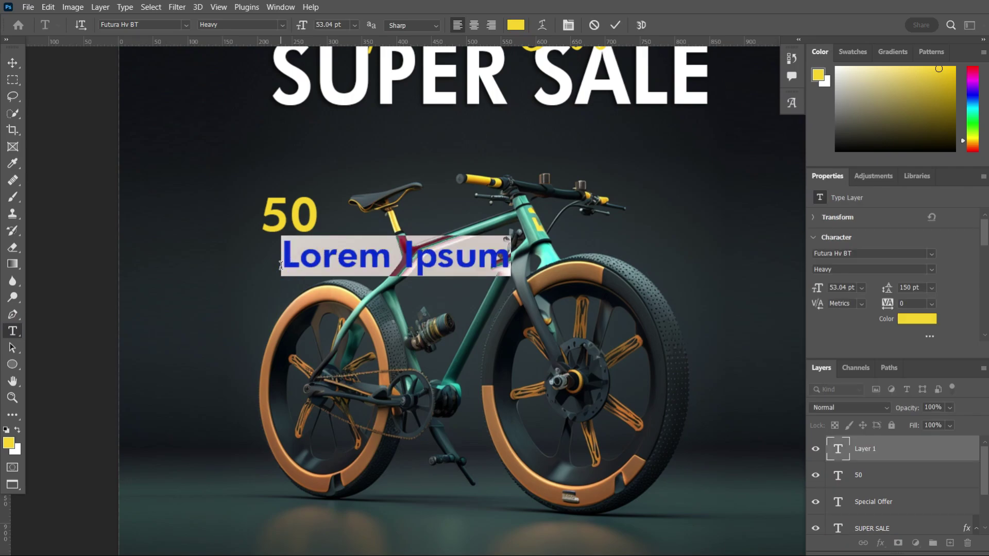
{"action": "type", "text": "%"}
{"action": "key", "text": "Return"}
{"action": "type", "text": "OFF"}
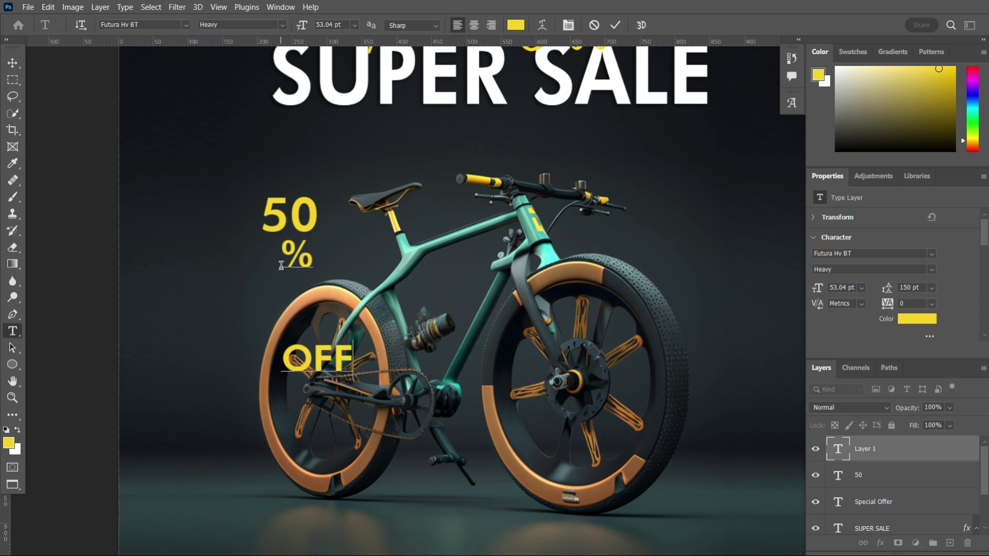
{"action": "scroll", "coordinate": [308, 307], "scroll_direction": "down", "scroll_amount": 2}
{"action": "key", "text": "ctrl+a"}
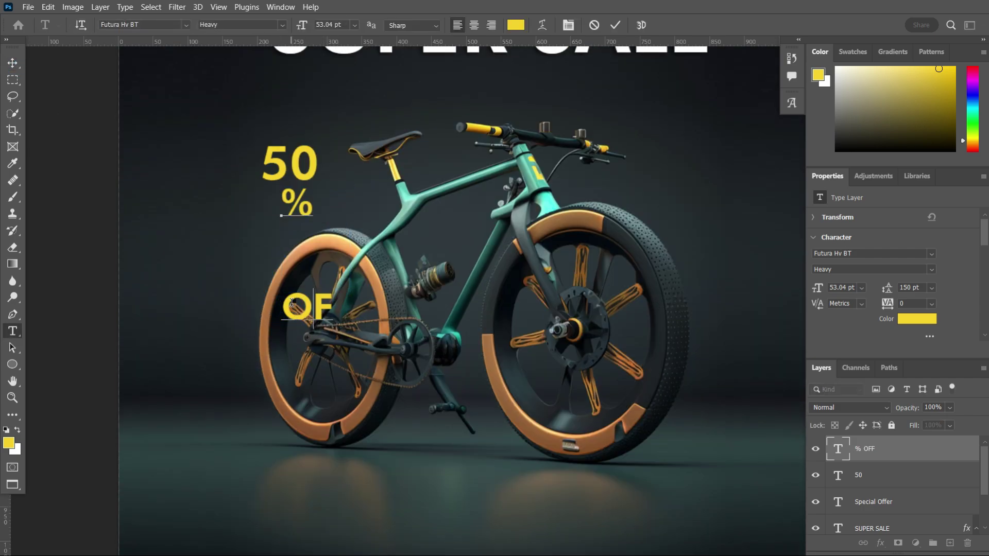
{"action": "key", "text": "BackSpace"}
{"action": "key", "text": "BackSpace"}
{"action": "key", "text": "BackSpace"}
{"action": "key", "text": "ctrl+Return"}
{"action": "key", "text": "v"}
{"action": "key", "text": "ctrl+plus"}
{"action": "left_click_drag", "start_coordinate": [303, 289], "coordinate": [342, 240]}
{"action": "key", "text": "ctrl+z"}
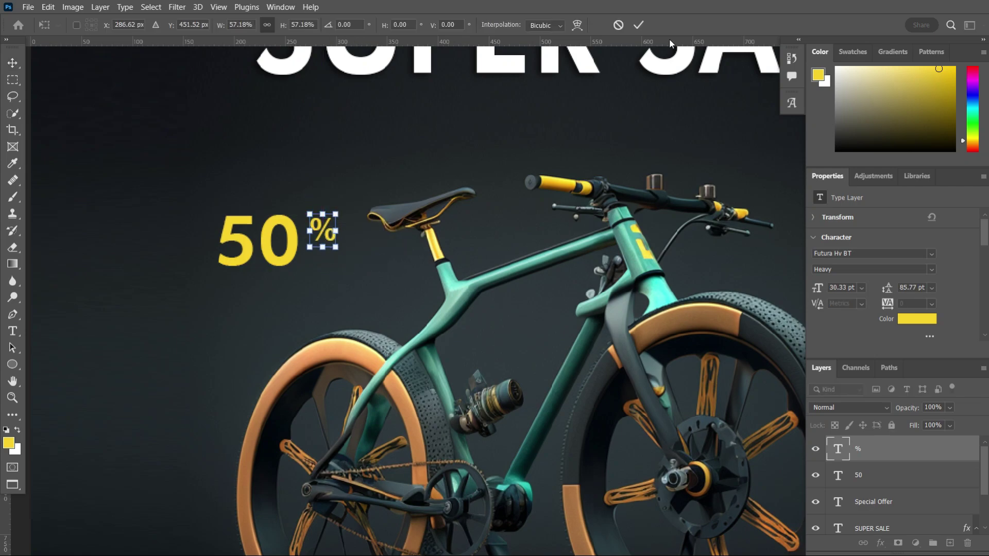
{"action": "left_click", "coordinate": [639, 25]}
- Add a small white OFF text under the percent sign
{"action": "key", "text": "ctrl+plus"}
{"action": "key", "text": "t"}
{"action": "left_click", "coordinate": [358, 365]}
{"action": "type", "text": "OFF"}
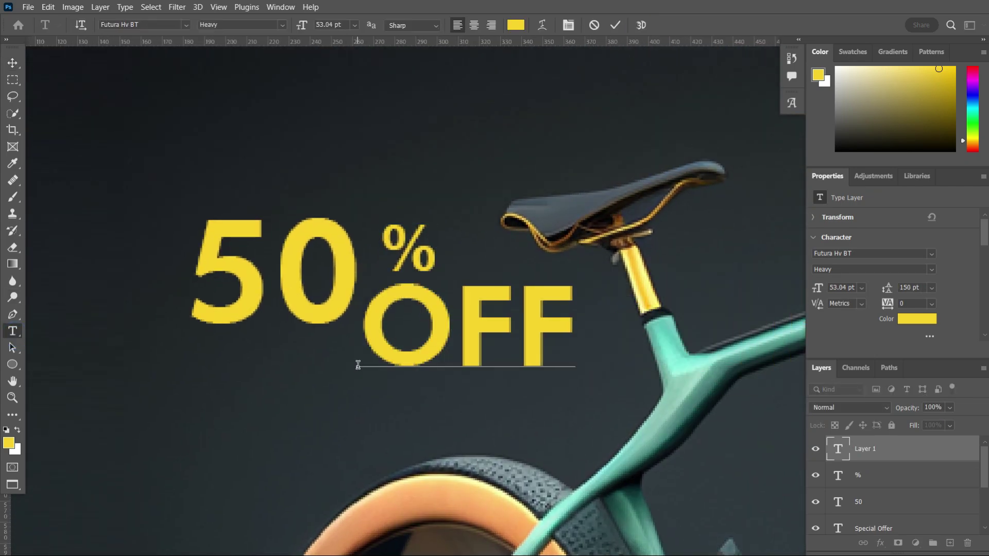
{"action": "key", "text": "ctrl+Return"}
{"action": "left_click_drag", "start_coordinate": [573, 365], "coordinate": [460, 323]}
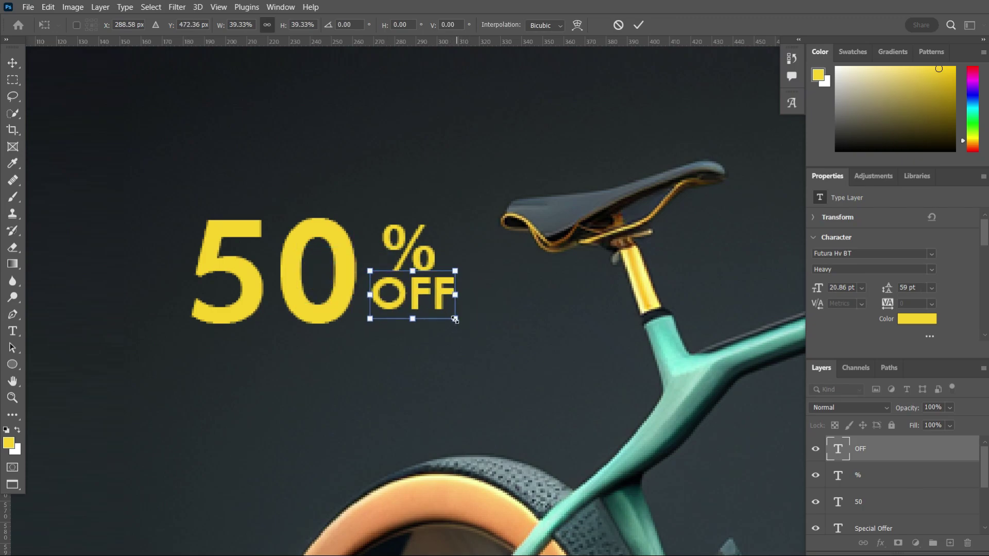
{"action": "key", "text": "Return"}
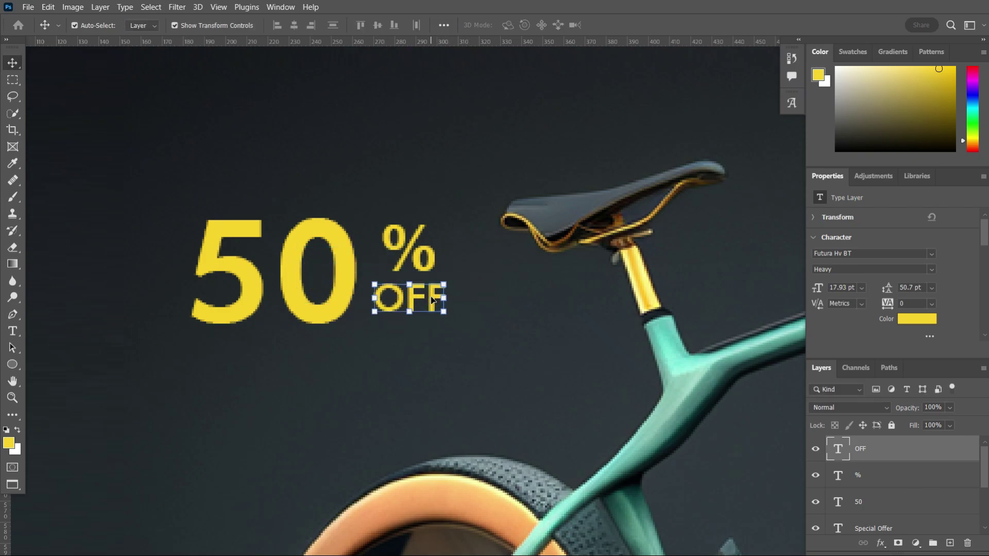
{"action": "double_click", "coordinate": [432, 254]}
{"action": "key", "text": "ctrl+Return"}
{"action": "key", "text": "v"}
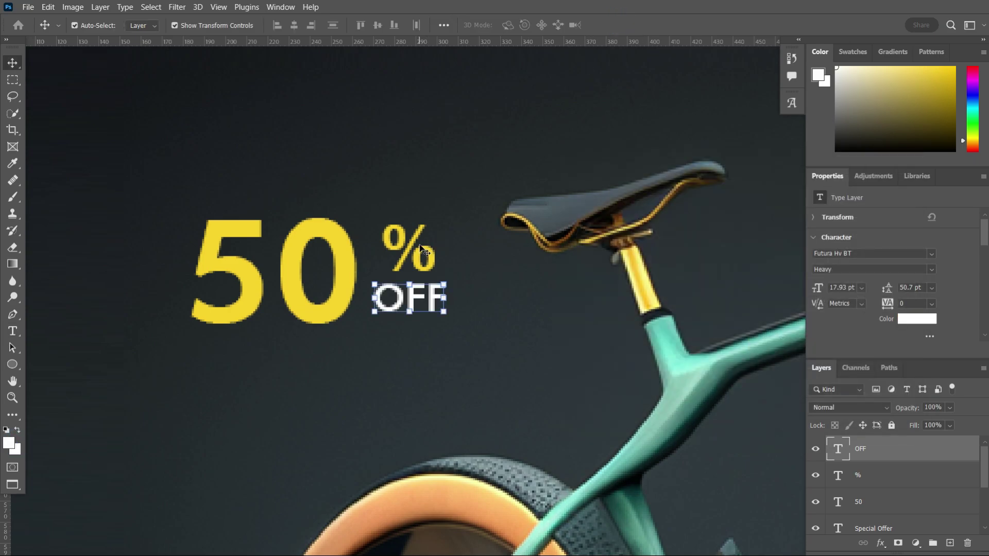
{"action": "double_click", "coordinate": [408, 247]}
{"action": "key", "text": "ctrl+Return"}
{"action": "left_click", "coordinate": [483, 314]}
- Type LIMITED OFFER in a new text box under the 50% OFF badge
{"action": "scroll", "coordinate": [326, 313], "scroll_direction": "down", "scroll_amount": 5}
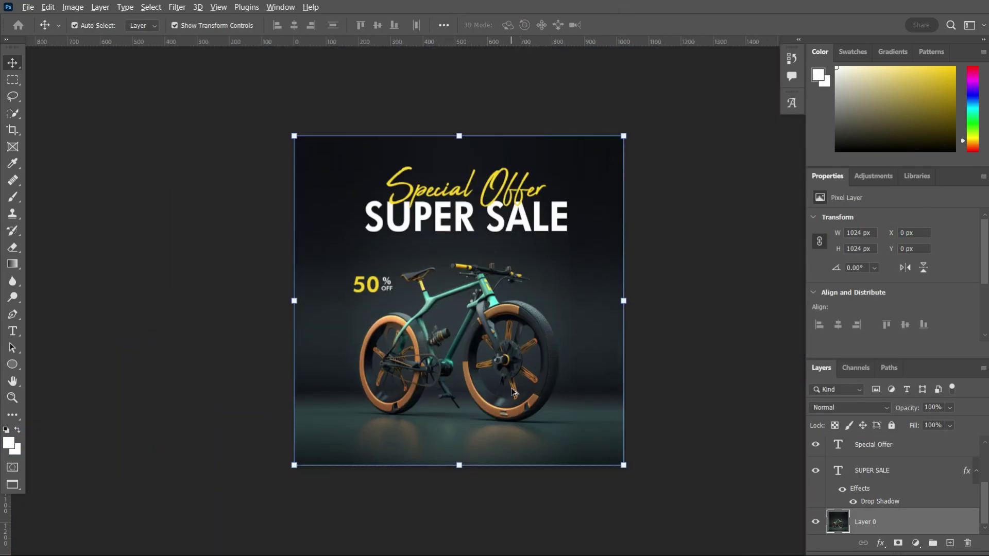
{"action": "scroll", "coordinate": [330, 288], "scroll_direction": "up", "scroll_amount": 3}
{"action": "scroll", "coordinate": [340, 330], "scroll_direction": "down", "scroll_amount": 3}
{"action": "scroll", "coordinate": [357, 365], "scroll_direction": "up", "scroll_amount": 1}
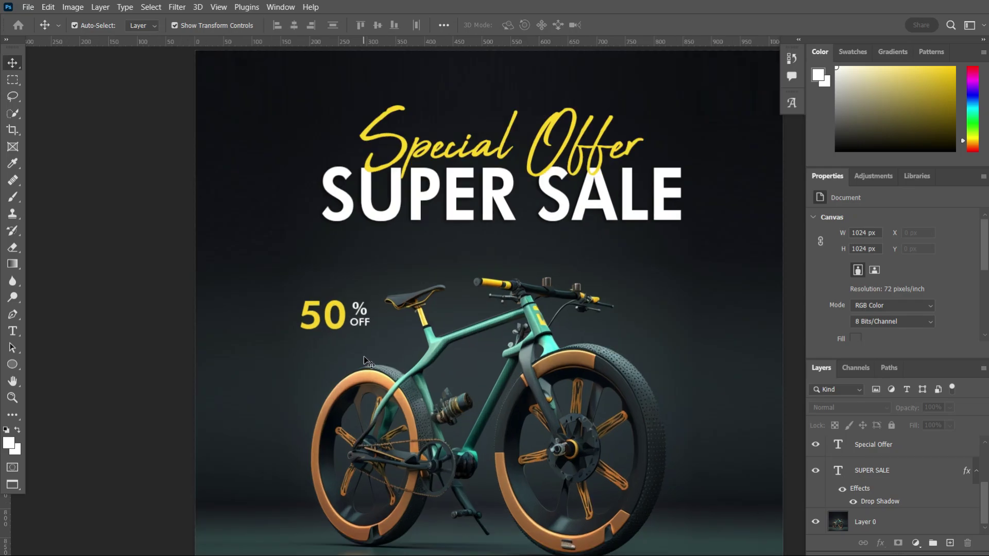
{"action": "scroll", "coordinate": [381, 403], "scroll_direction": "up", "scroll_amount": 2}
{"action": "left_click", "coordinate": [13, 331]}
{"action": "left_click", "coordinate": [289, 361]}
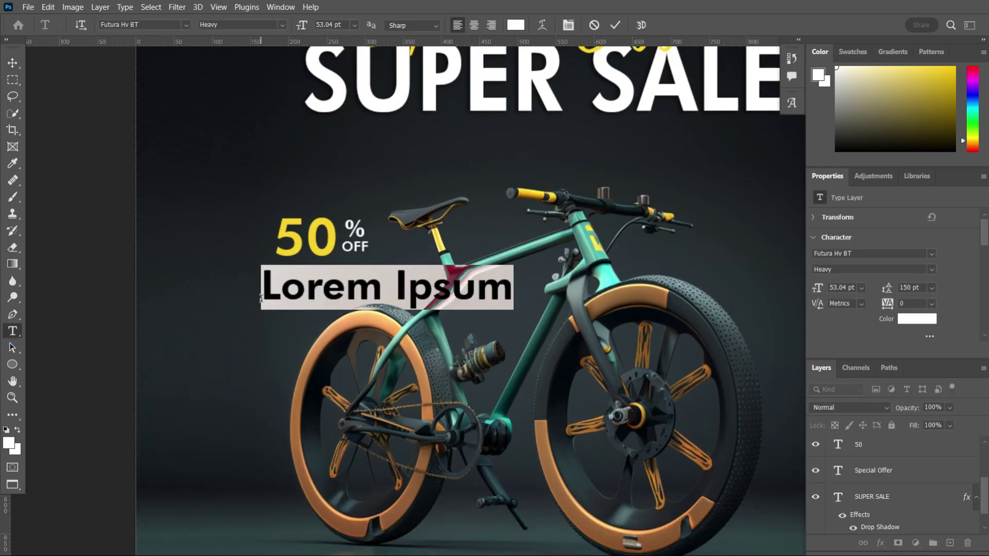
{"action": "type", "text": "LIMITED OFFE"}
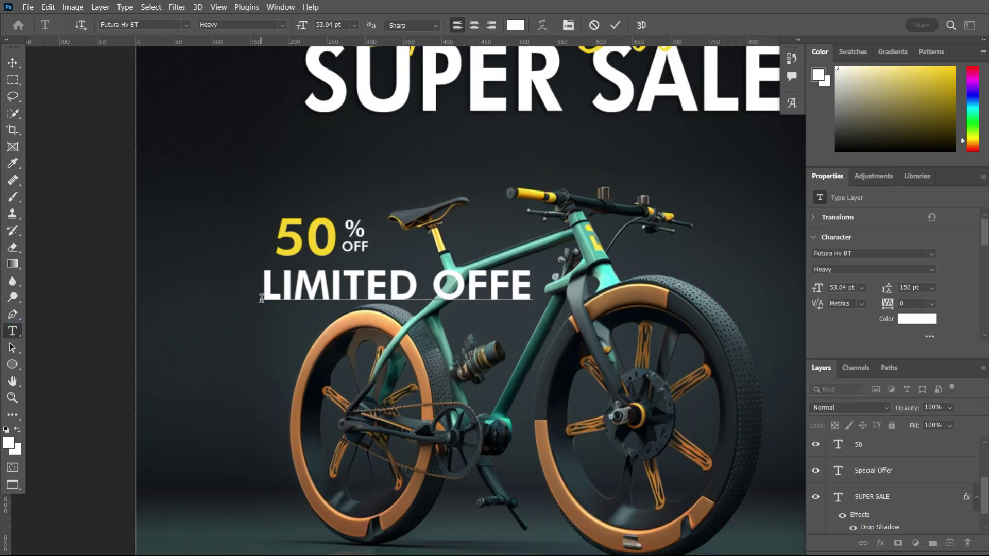
{"action": "type", "text": "R"}
{"action": "key", "text": "ctrl+Return"}
- Shrink LIMITED OFFER to fit beneath the 50% OFF badge
{"action": "key", "text": "v"}
{"action": "scroll", "coordinate": [262, 299], "scroll_direction": "up", "scroll_amount": 2}
{"action": "scroll", "coordinate": [360, 330], "scroll_direction": "right", "scroll_amount": 2}
{"action": "scroll", "coordinate": [361, 330], "scroll_direction": "left", "scroll_amount": 2}
{"action": "key", "text": "ctrl+t"}
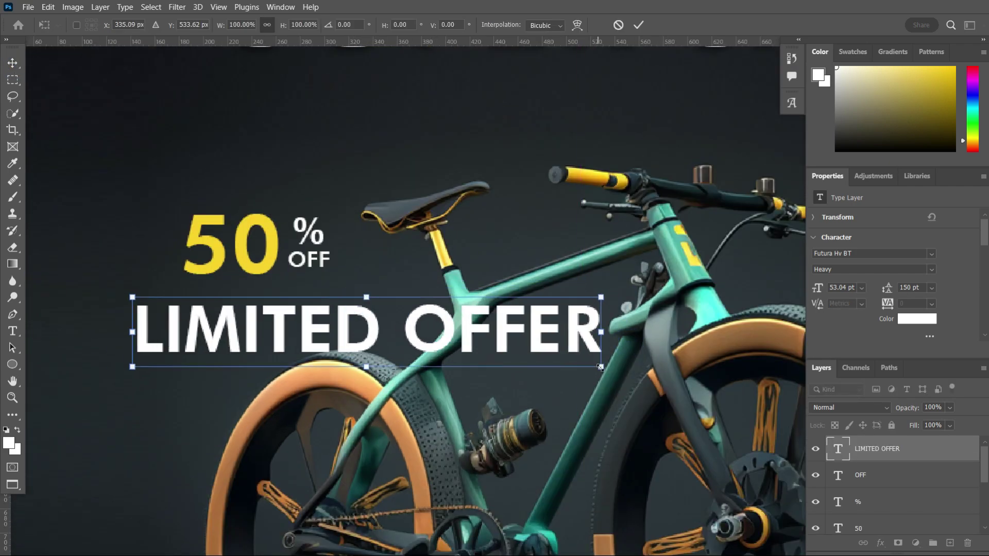
{"action": "left_click_drag", "start_coordinate": [601, 368], "coordinate": [357, 340]}
{"action": "key", "text": "Return"}
{"action": "scroll", "coordinate": [295, 267], "scroll_direction": "up", "scroll_amount": 3}
{"action": "key", "text": "ctrl+t"}
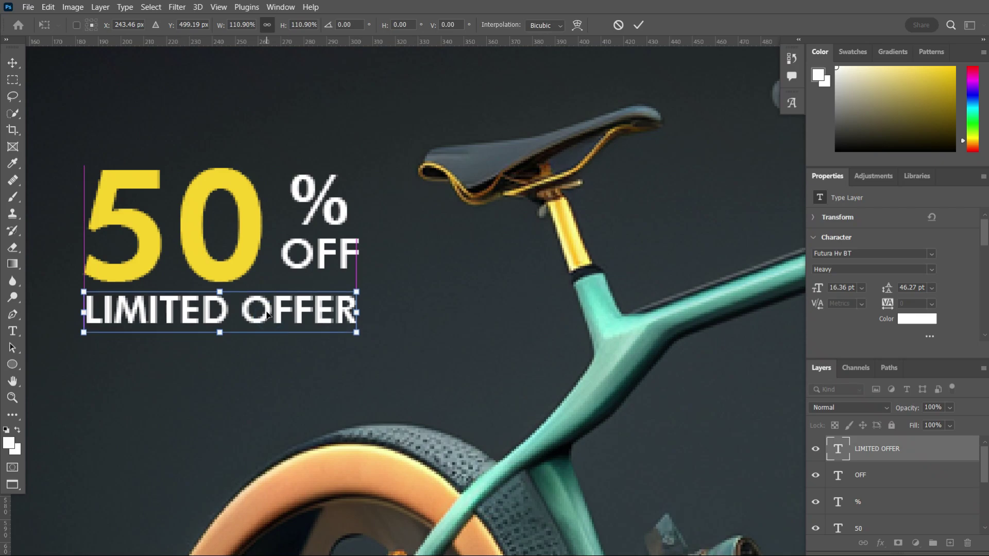
{"action": "scroll", "coordinate": [412, 309], "scroll_direction": "up", "scroll_amount": 1}
- Slightly enlarge the % sign of the discount badge
{"action": "left_click", "coordinate": [638, 24]}
{"action": "left_click", "coordinate": [328, 235]}
{"action": "key", "text": "ctrl+t"}
{"action": "left_click_drag", "start_coordinate": [348, 198], "coordinate": [356, 191]}
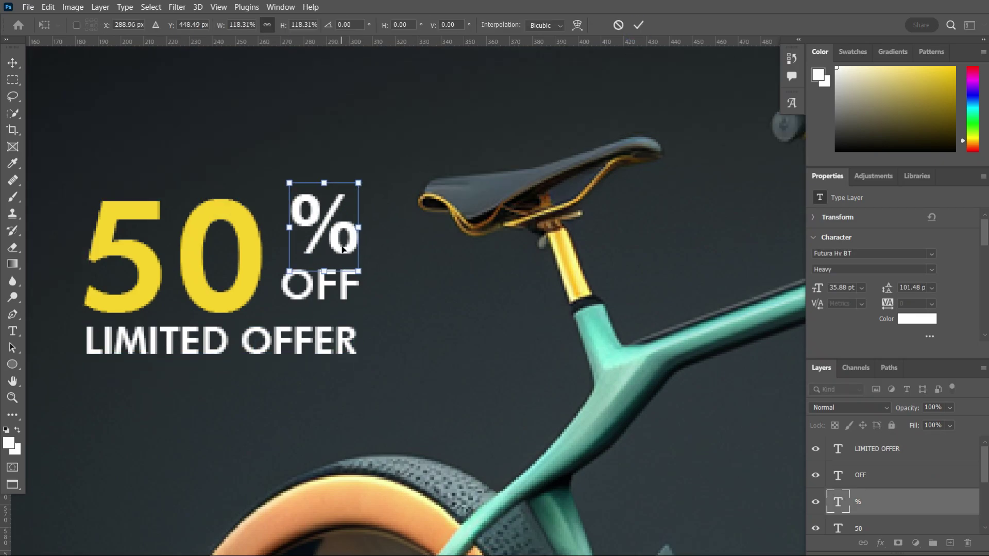
{"action": "key", "text": "Return"}
{"action": "left_click", "coordinate": [327, 284]}
{"action": "left_click", "coordinate": [356, 247]}
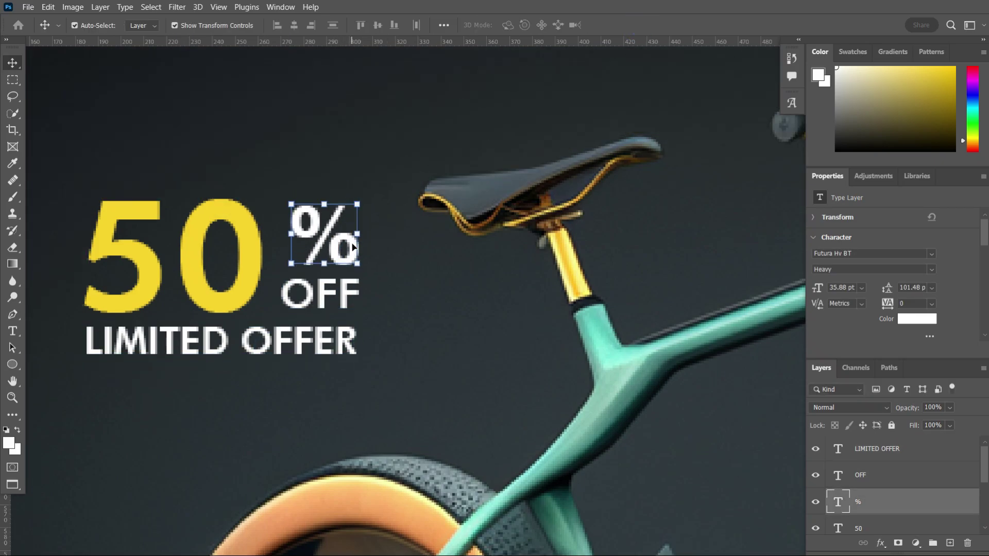
{"action": "scroll", "coordinate": [358, 251], "scroll_direction": "down", "scroll_amount": 4}
{"action": "left_click", "coordinate": [543, 411]}
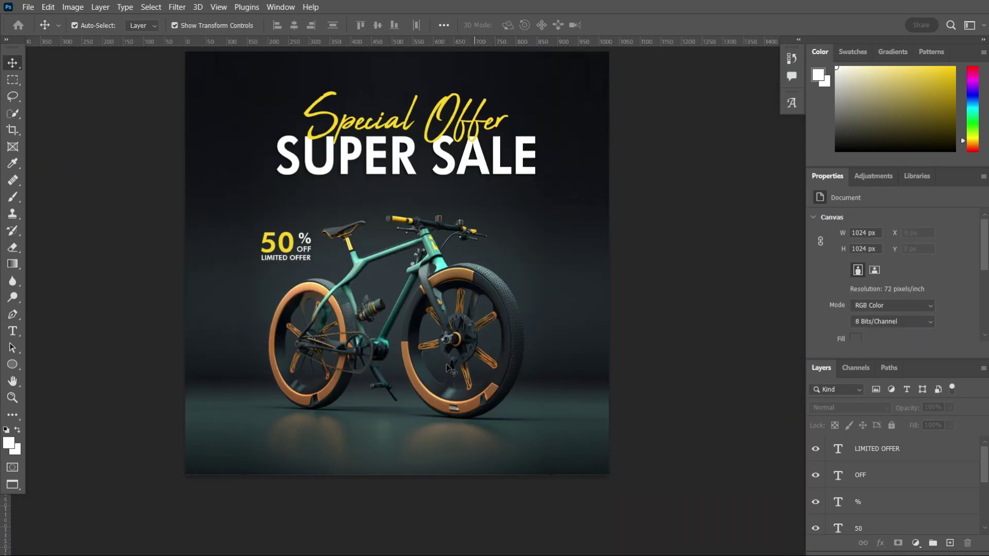
{"action": "scroll", "coordinate": [439, 225], "scroll_direction": "up", "scroll_amount": 1}
{"action": "left_click", "coordinate": [439, 225]}
{"action": "scroll", "coordinate": [379, 452], "scroll_direction": "down", "scroll_amount": 3}
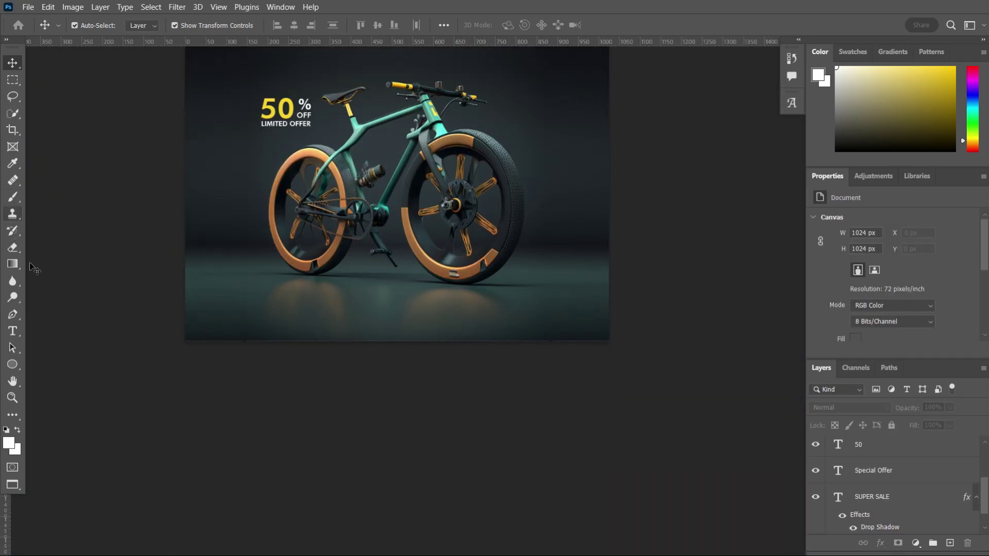
- Add a contact phone number below the bike, shrunk and moved lower
{"action": "left_click", "coordinate": [13, 331]}
{"action": "scroll", "coordinate": [366, 331], "scroll_direction": "up", "scroll_amount": 2}
{"action": "scroll", "coordinate": [361, 327], "scroll_direction": "up", "scroll_amount": 2}
{"action": "left_click", "coordinate": [355, 325]}
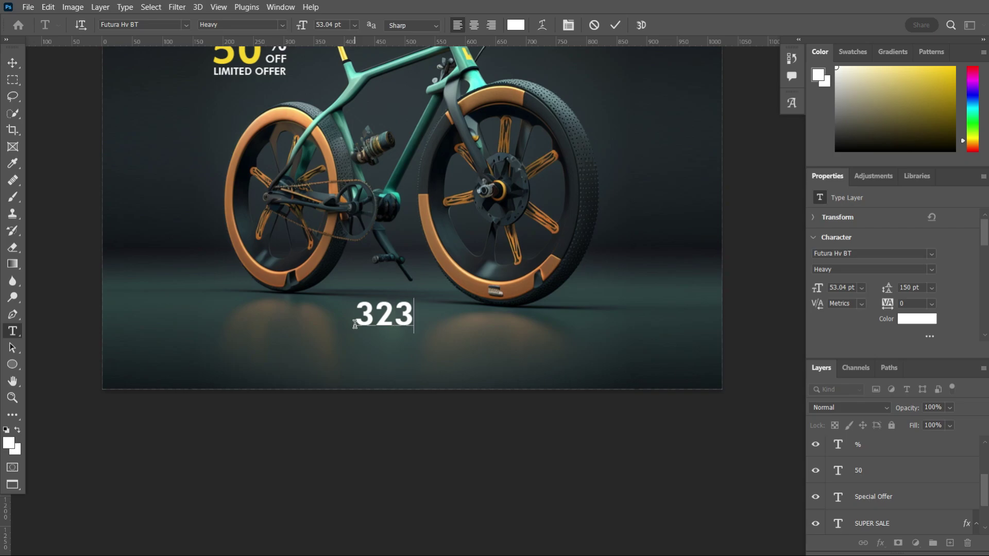
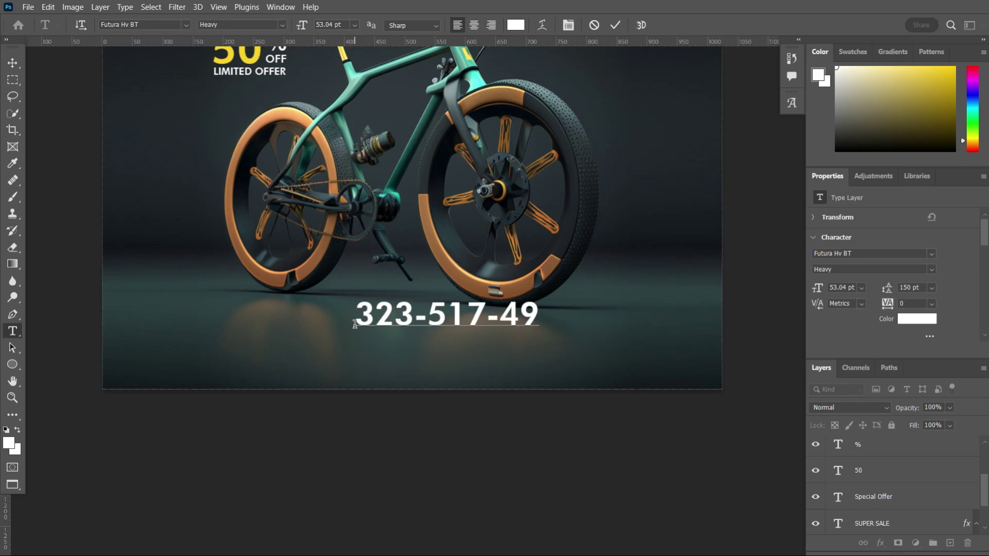
{"action": "scroll", "coordinate": [355, 324], "scroll_direction": "up", "scroll_amount": 1}
{"action": "key", "text": "ctrl+minus"}
{"action": "left_click_drag", "start_coordinate": [493, 365], "coordinate": [487, 372]}
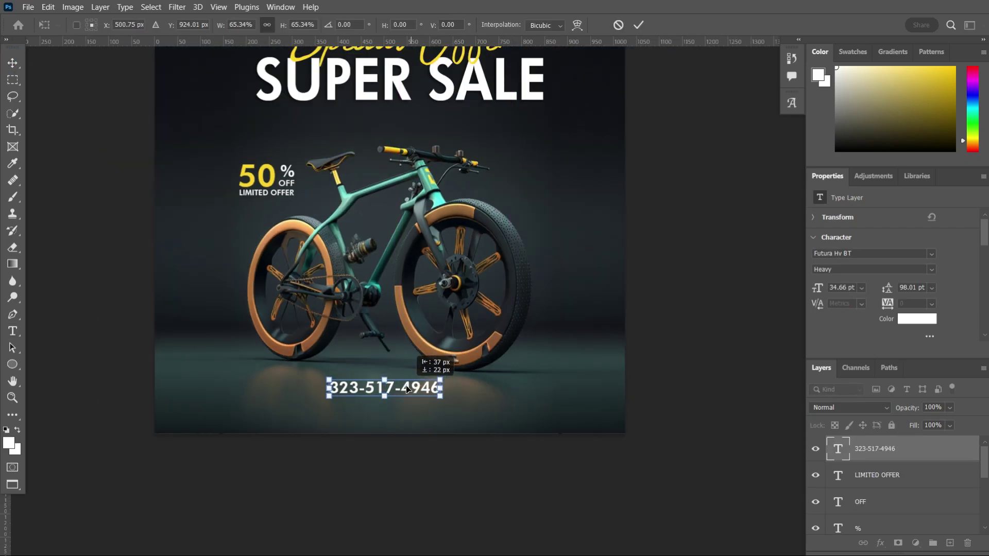
{"action": "left_click_drag", "start_coordinate": [407, 388], "coordinate": [408, 434]}
{"action": "left_click", "coordinate": [410, 454]}
{"action": "scroll", "coordinate": [410, 451], "scroll_direction": "down", "scroll_amount": 2}
{"action": "scroll", "coordinate": [410, 452], "scroll_direction": "up", "scroll_amount": 4}
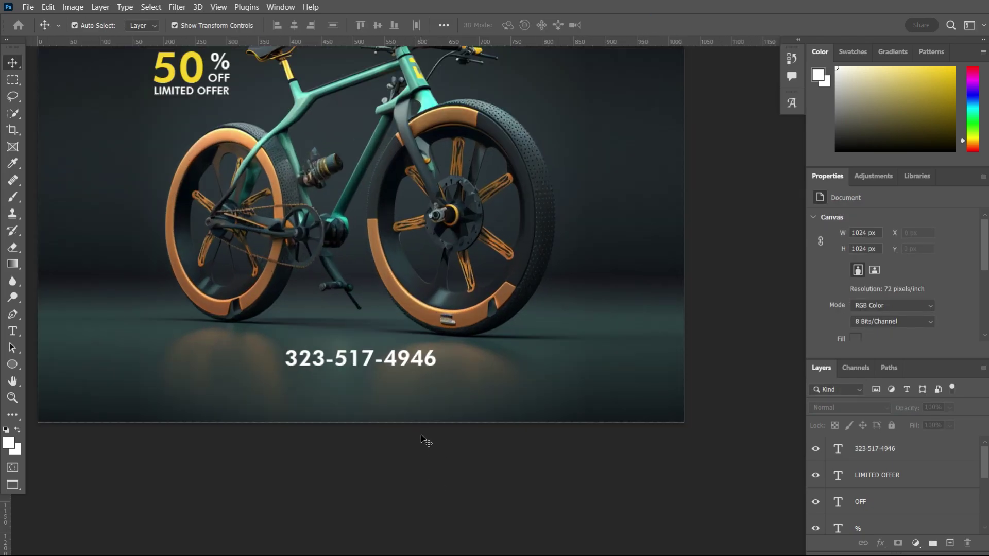
{"action": "scroll", "coordinate": [426, 440], "scroll_direction": "down", "scroll_amount": 1}
{"action": "scroll", "coordinate": [300, 347], "scroll_direction": "up", "scroll_amount": 2}
{"action": "key", "text": "t"}
{"action": "left_click", "coordinate": [300, 348]}
{"action": "type", "text": "WWW.YOURWEBSIT"}
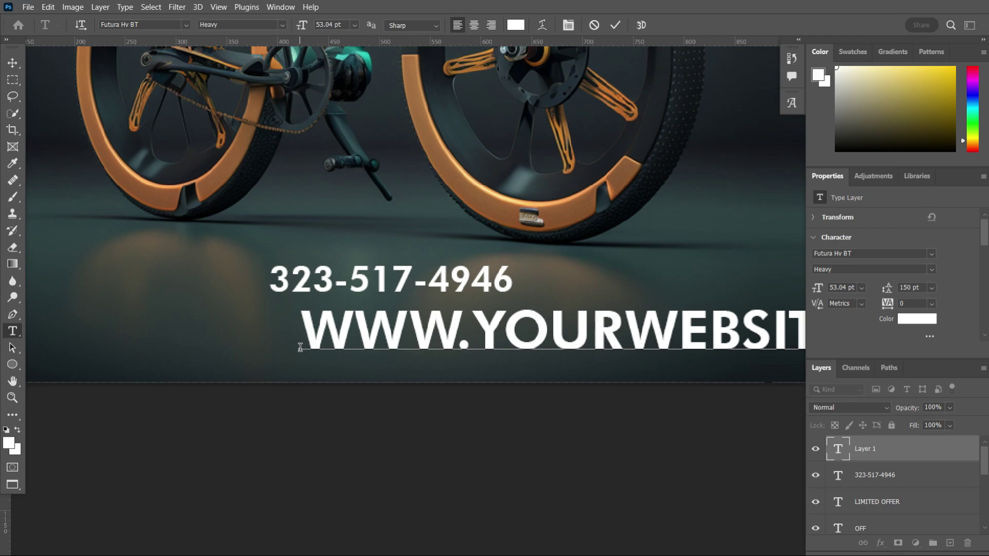
{"action": "key", "text": "ctrl+Return"}
{"action": "key", "text": "ctrl+minus"}
{"action": "left_click_drag", "start_coordinate": [508, 304], "coordinate": [466, 289]}
{"action": "key", "text": "ctrl+plus"}
{"action": "left_click_drag", "start_coordinate": [269, 264], "coordinate": [339, 276]}
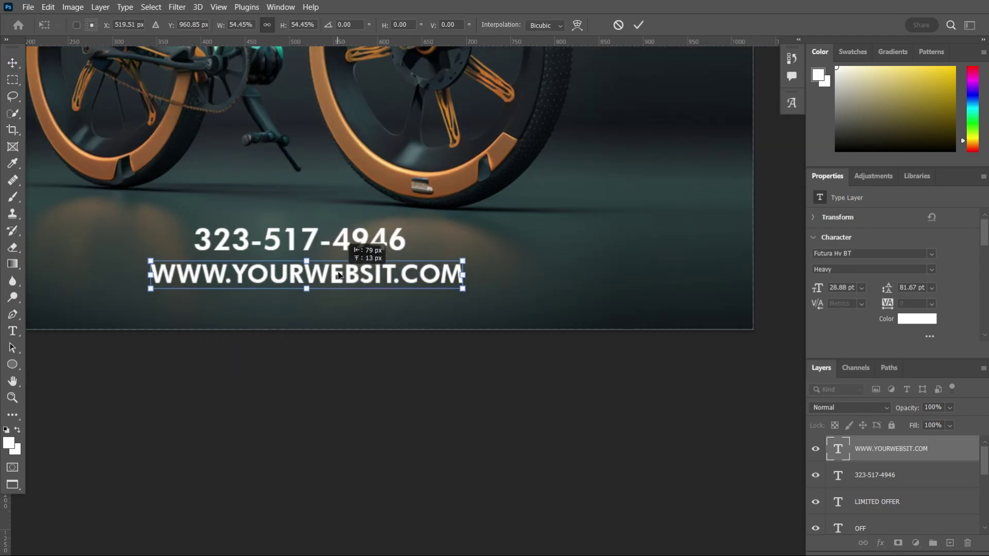
{"action": "key", "text": "Return"}
{"action": "key", "text": "ctrl+minus"}
{"action": "key", "text": "ctrl+minus"}
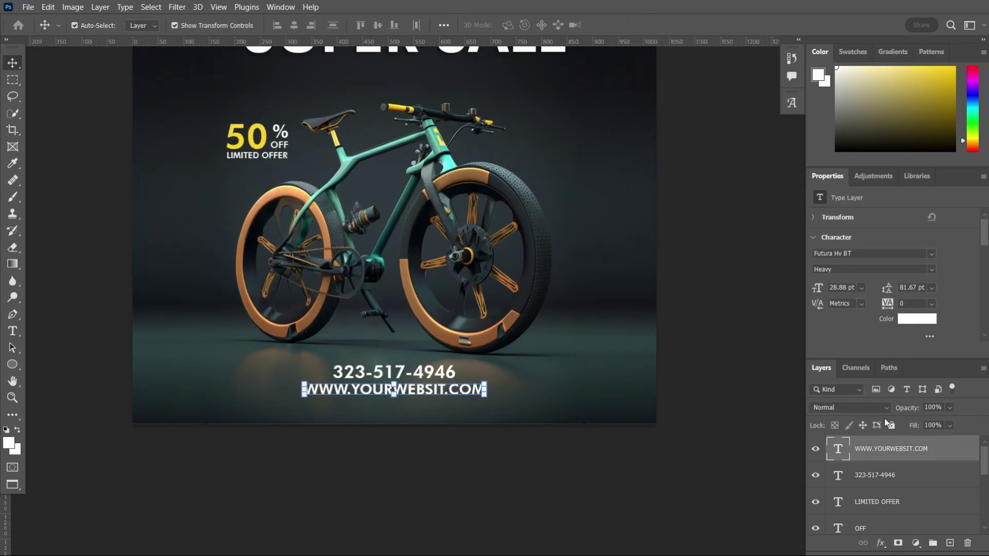
- Set the web address font to Futura Lt BT
{"action": "left_click", "coordinate": [932, 253]}
{"action": "scroll", "coordinate": [768, 417], "scroll_direction": "down", "scroll_amount": 15}
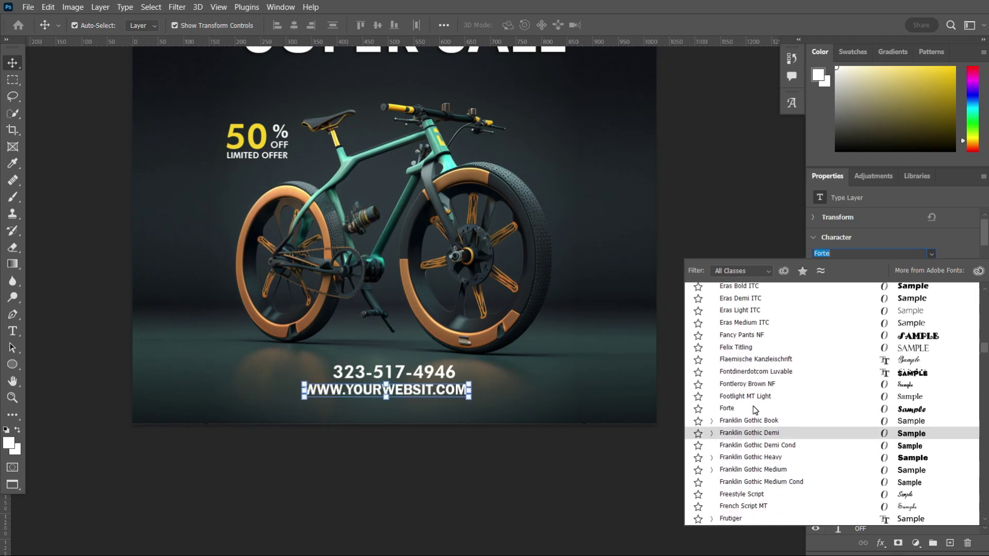
{"action": "scroll", "coordinate": [755, 412], "scroll_direction": "down", "scroll_amount": 3}
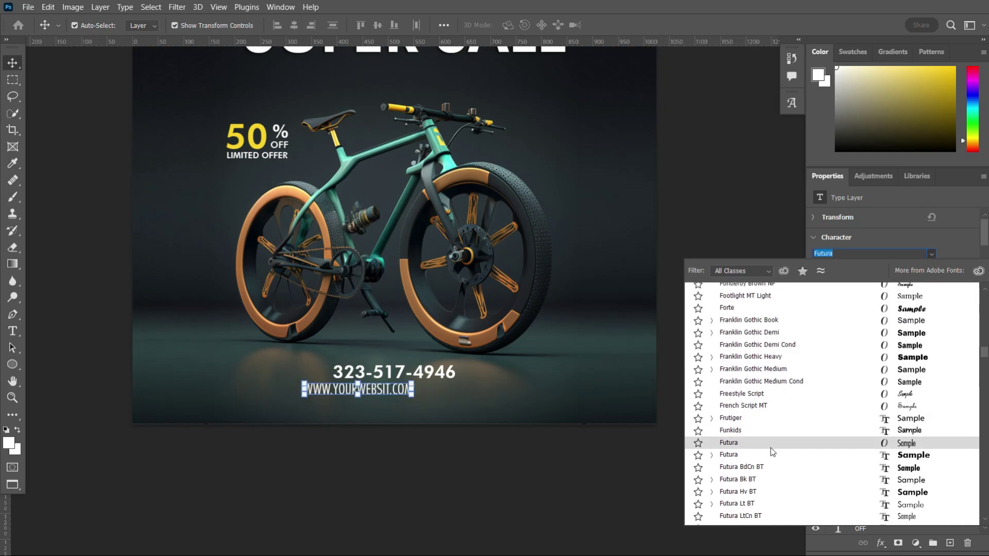
{"action": "left_click", "coordinate": [787, 507]}
{"action": "scroll", "coordinate": [449, 342], "scroll_direction": "down", "scroll_amount": 3}
- Scale the Special Offer and SUPER SALE headline to about 113% and centre it
{"action": "scroll", "coordinate": [624, 437], "scroll_direction": "down", "scroll_amount": 5}
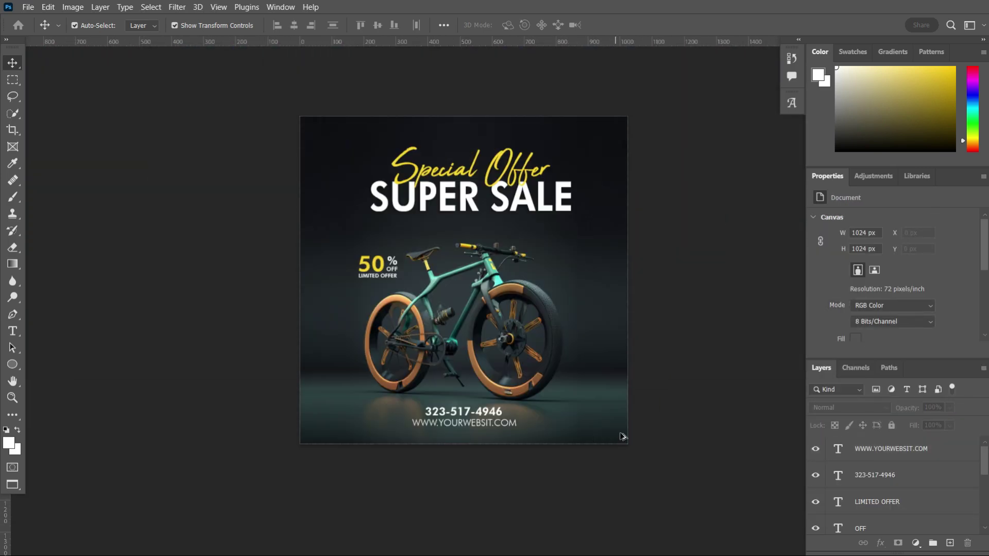
{"action": "scroll", "coordinate": [716, 432], "scroll_direction": "up", "scroll_amount": 2}
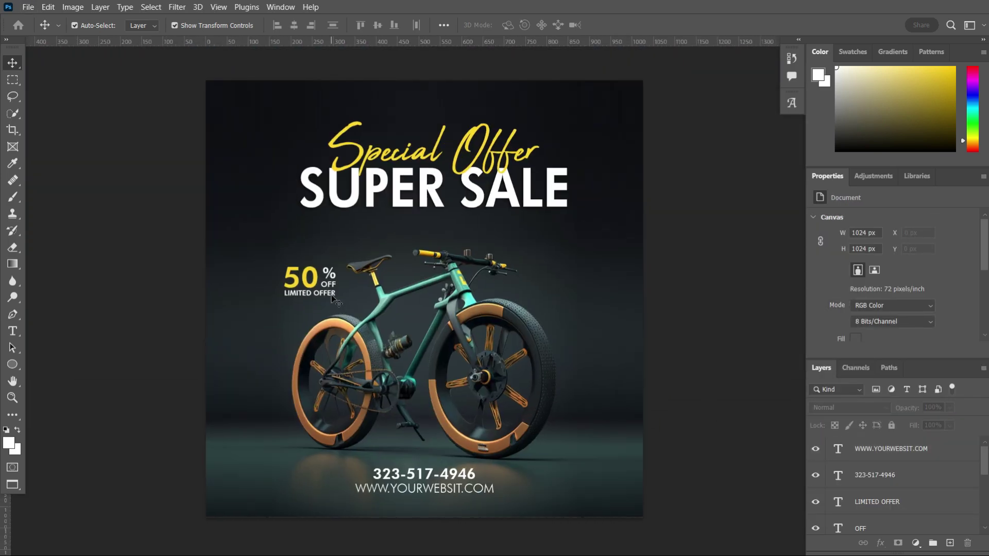
{"action": "scroll", "coordinate": [332, 298], "scroll_direction": "up", "scroll_amount": 5}
{"action": "left_click", "coordinate": [338, 248]}
{"action": "scroll", "coordinate": [338, 247], "scroll_direction": "down", "scroll_amount": 5}
{"action": "left_click", "coordinate": [334, 197]}
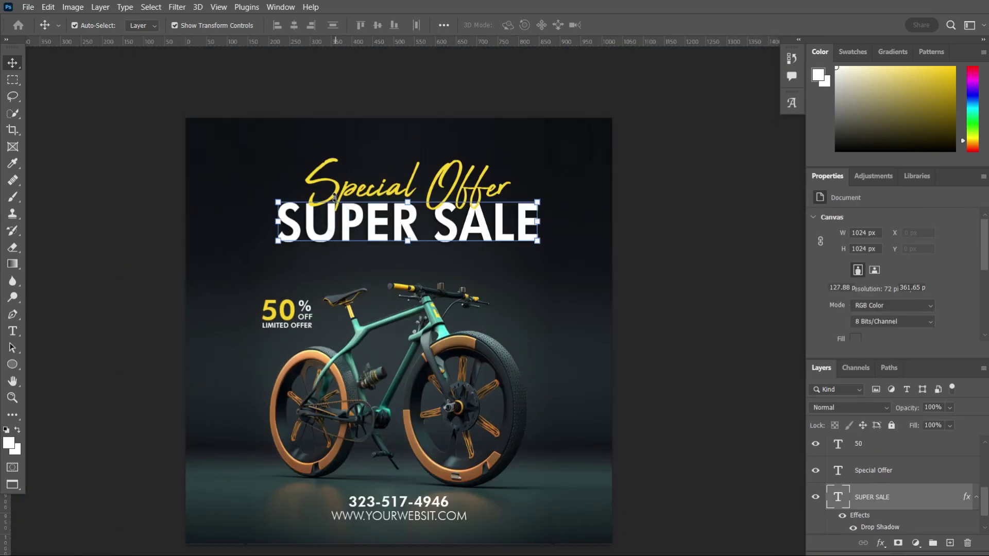
{"action": "left_click", "coordinate": [334, 198], "text": "shift"}
{"action": "left_click_drag", "start_coordinate": [538, 241], "coordinate": [571, 251]}
{"action": "left_click_drag", "start_coordinate": [432, 229], "coordinate": [401, 232]}
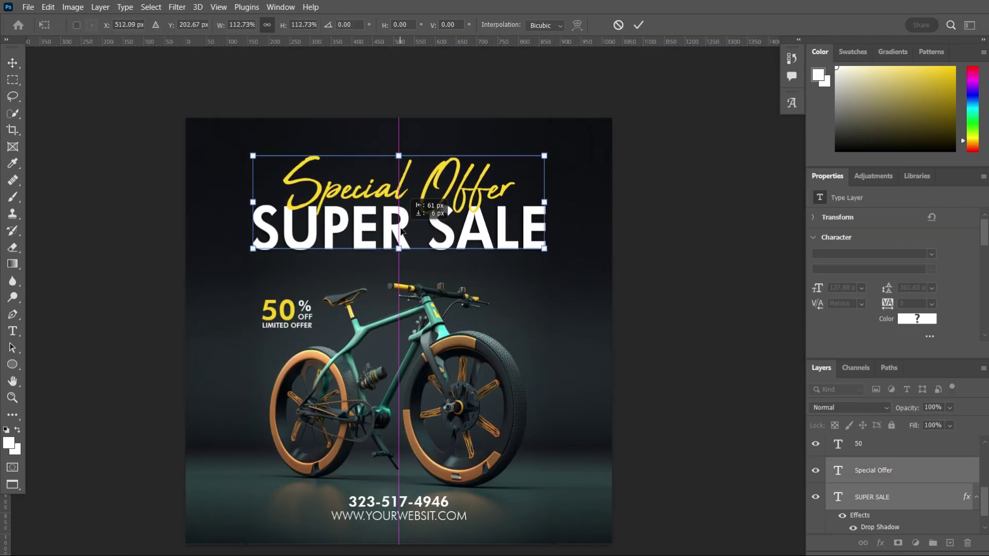
{"action": "left_click", "coordinate": [639, 24]}
{"action": "left_click", "coordinate": [639, 104]}
- Export the finished bike sale poster from the File menu
{"action": "scroll", "coordinate": [625, 360], "scroll_direction": "up", "scroll_amount": 3}
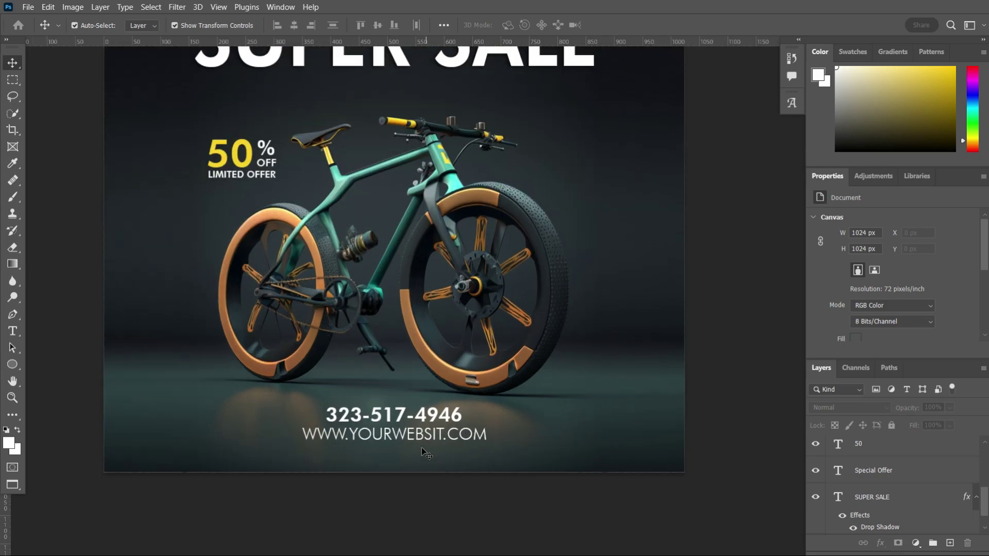
{"action": "scroll", "coordinate": [420, 454], "scroll_direction": "up", "scroll_amount": 2}
{"action": "left_click", "coordinate": [407, 425]}
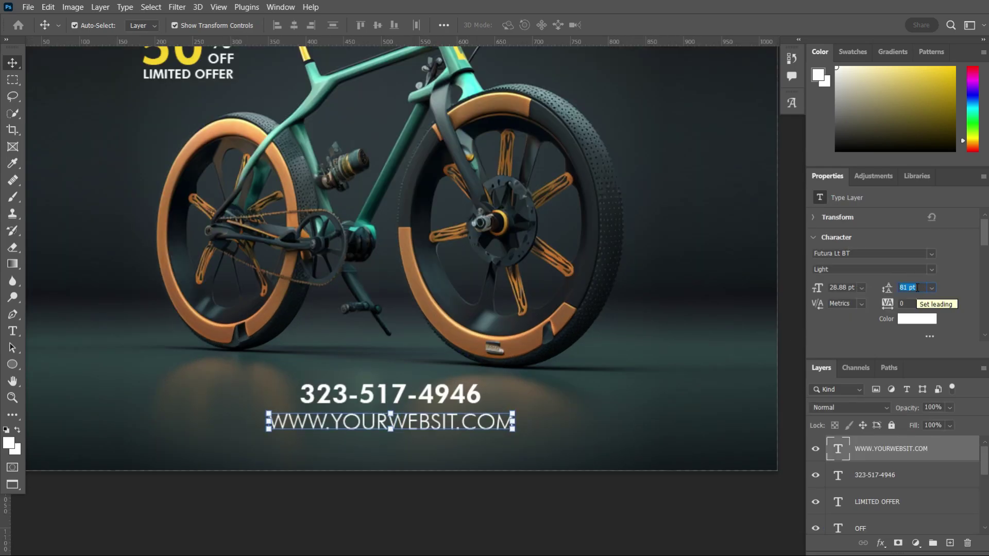
{"action": "key", "text": "alt+bracketleft"}
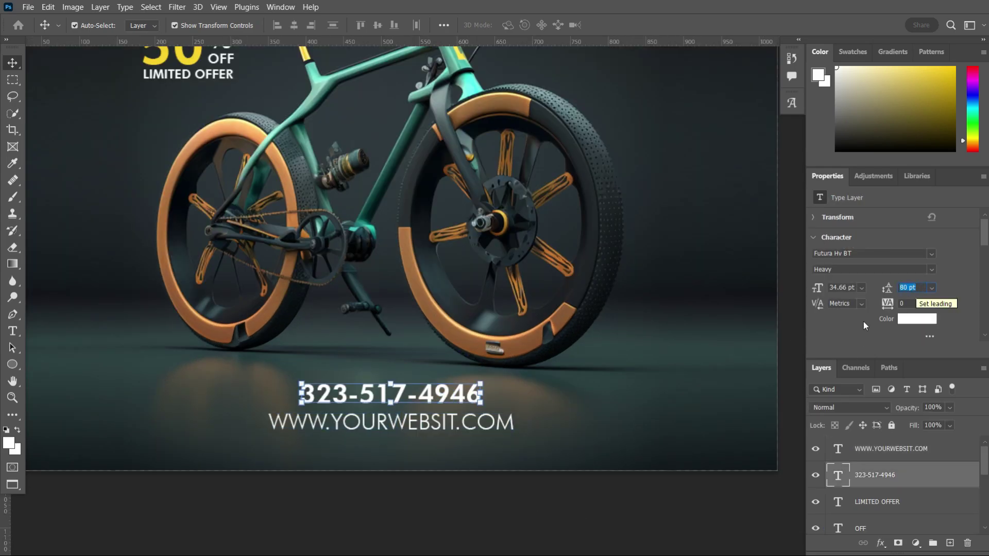
{"action": "left_click", "coordinate": [402, 501]}
{"action": "scroll", "coordinate": [402, 502], "scroll_direction": "down", "scroll_amount": 3}
{"action": "left_click", "coordinate": [28, 7]}
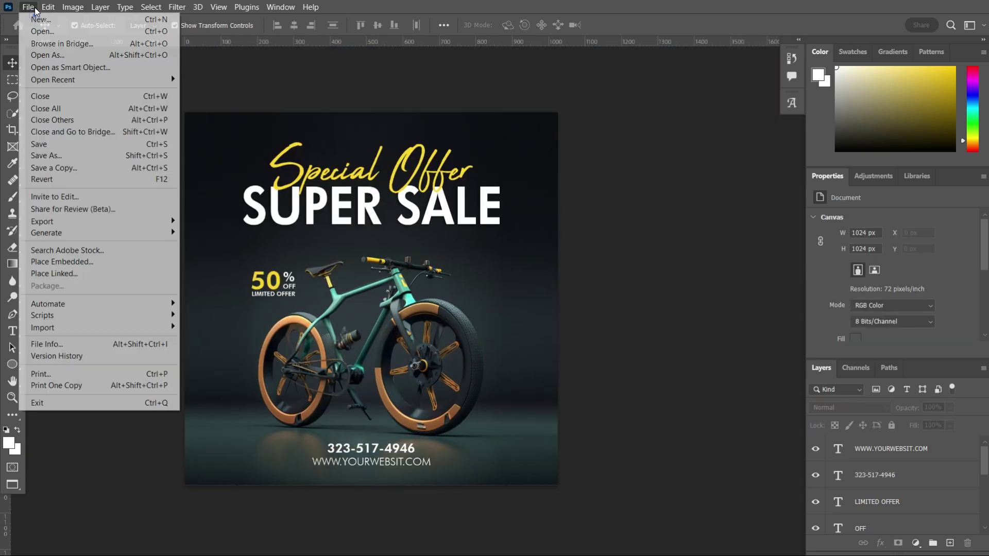
{"action": "mouse_move", "coordinate": [77, 221]}
{"action": "left_click", "coordinate": [246, 224]}
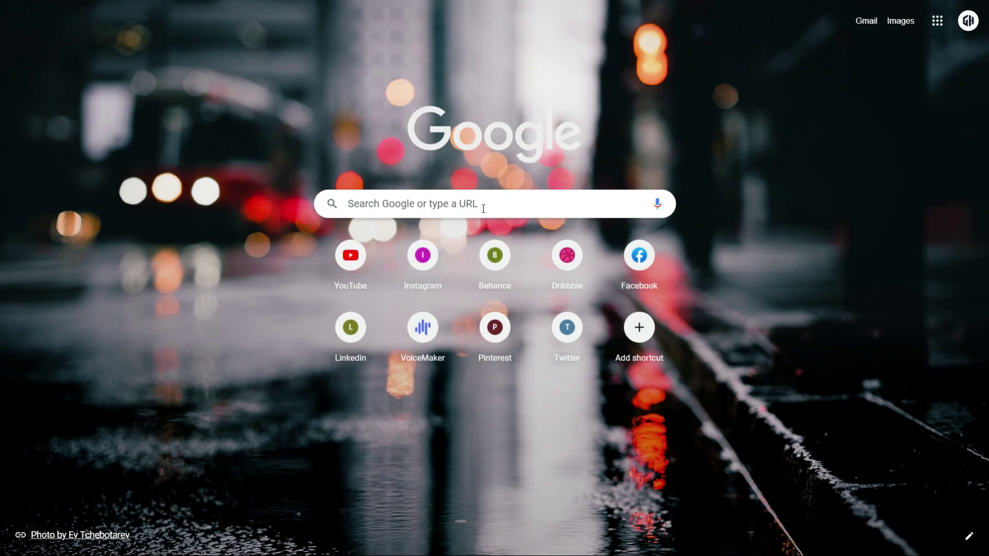
- Search Google for masterbundle in Chrome
{"action": "left_click", "coordinate": [480, 204]}
{"action": "type", "text": "m"}
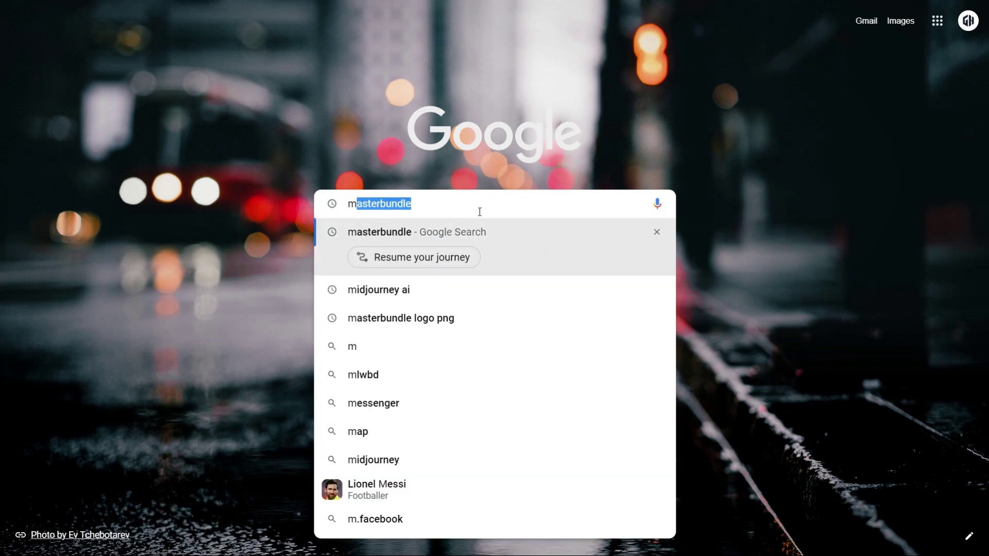
{"action": "left_click", "coordinate": [479, 211]}
{"action": "key", "text": "Return"}
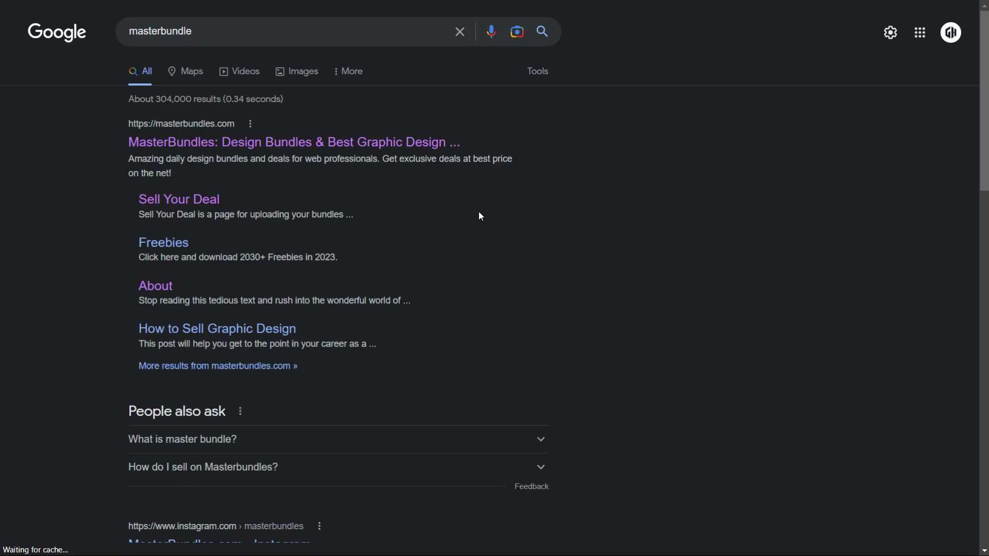
- Open the MasterBundles site from the results and go to the Vendor's Cabinet via Account
{"action": "left_click", "coordinate": [266, 149]}
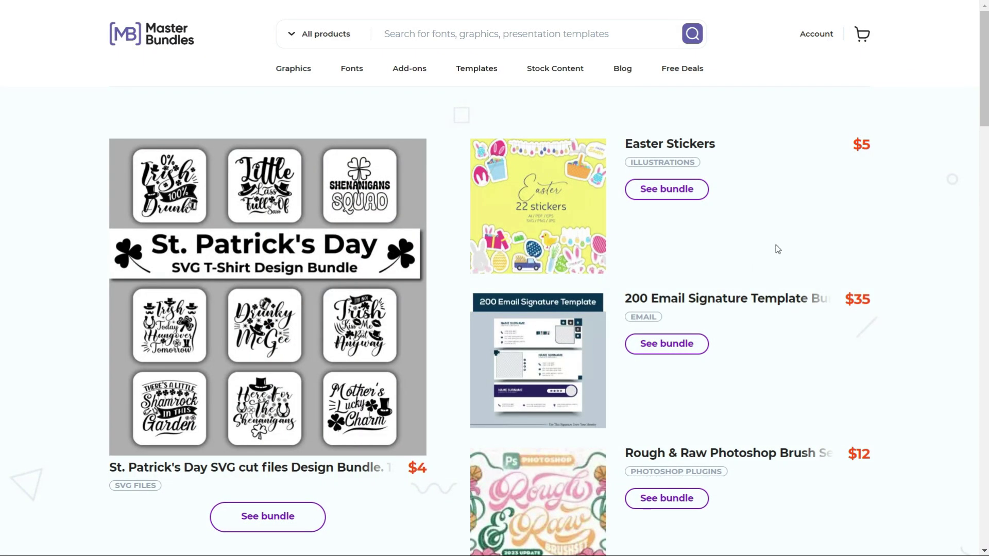
{"action": "scroll", "coordinate": [946, 65], "scroll_direction": "down", "scroll_amount": 3}
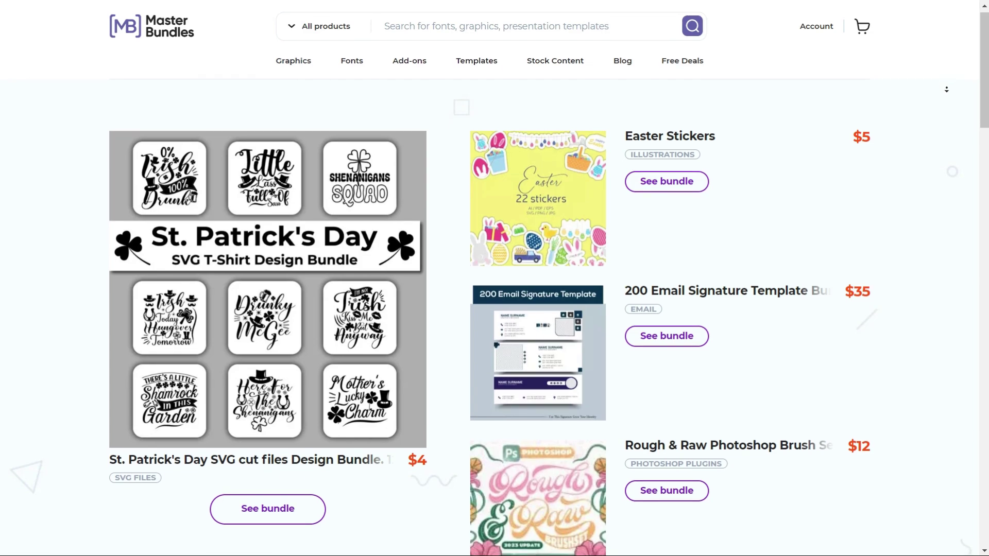
{"action": "scroll", "coordinate": [947, 102], "scroll_direction": "down", "scroll_amount": 7}
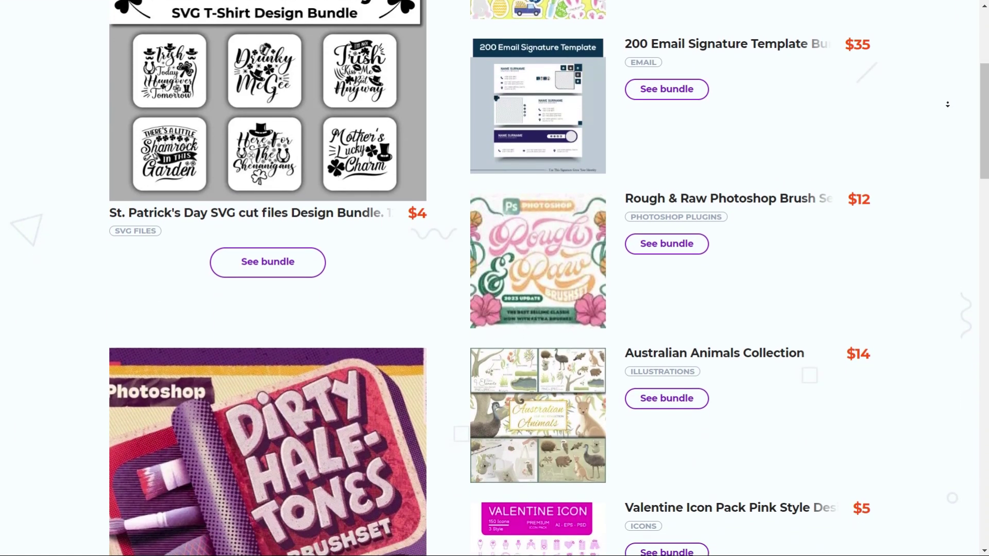
{"action": "scroll", "coordinate": [951, 110], "scroll_direction": "down", "scroll_amount": 9}
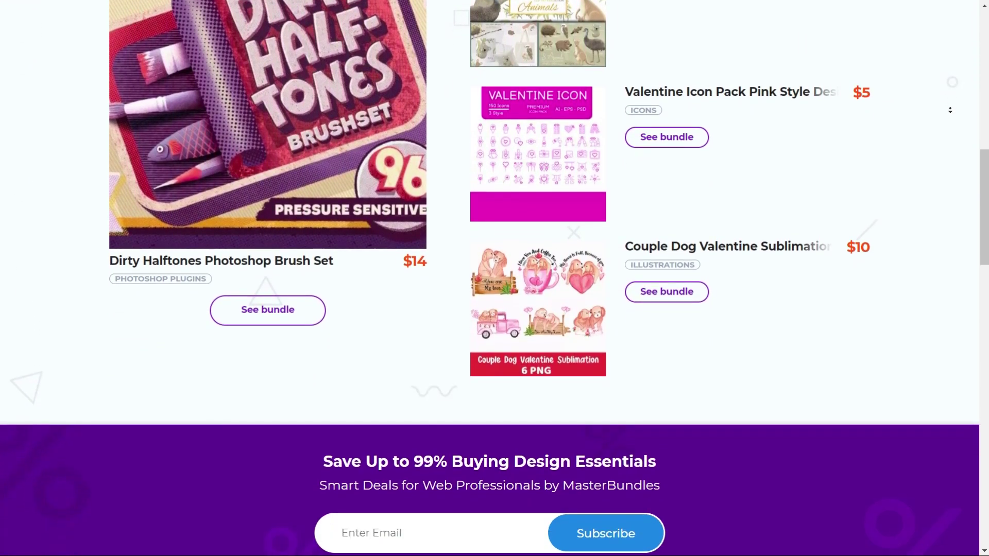
{"action": "scroll", "coordinate": [951, 111], "scroll_direction": "down", "scroll_amount": 9}
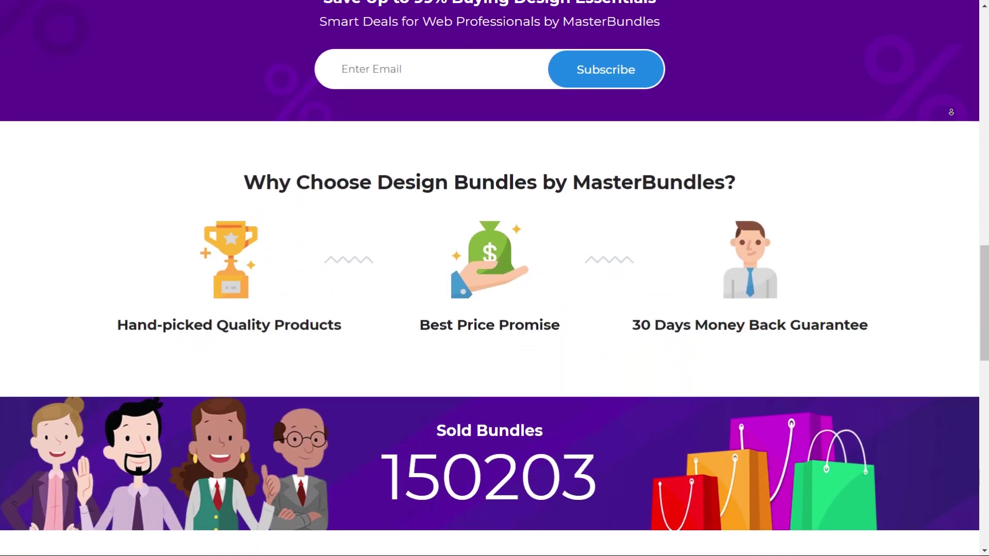
{"action": "scroll", "coordinate": [951, 111], "scroll_direction": "down", "scroll_amount": 8}
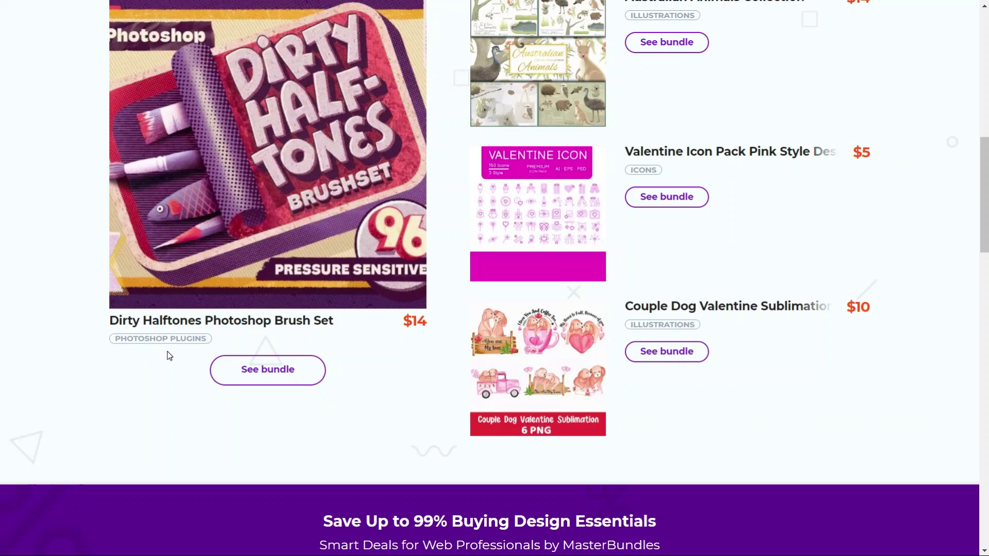
{"action": "scroll", "coordinate": [169, 356], "scroll_direction": "up", "scroll_amount": 12}
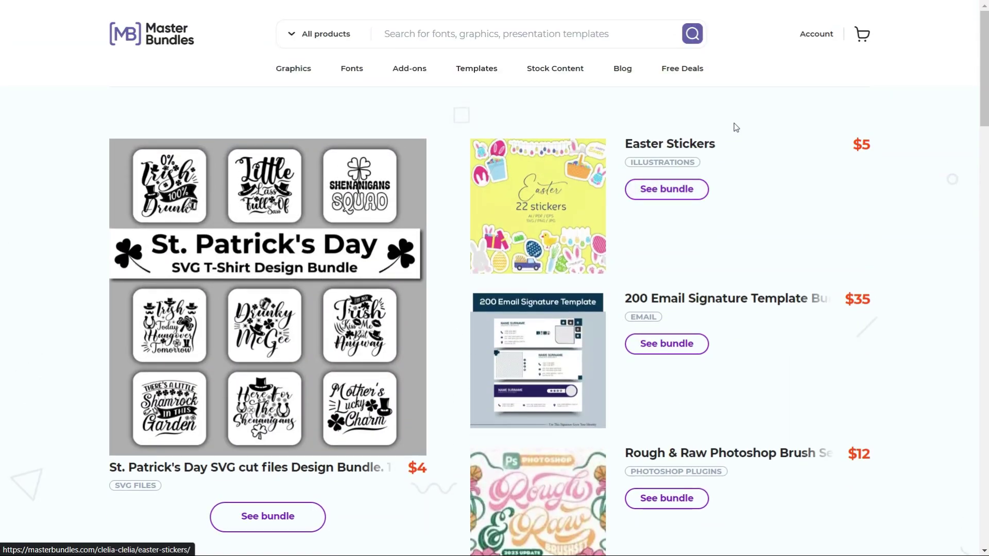
{"action": "left_click", "coordinate": [815, 37]}
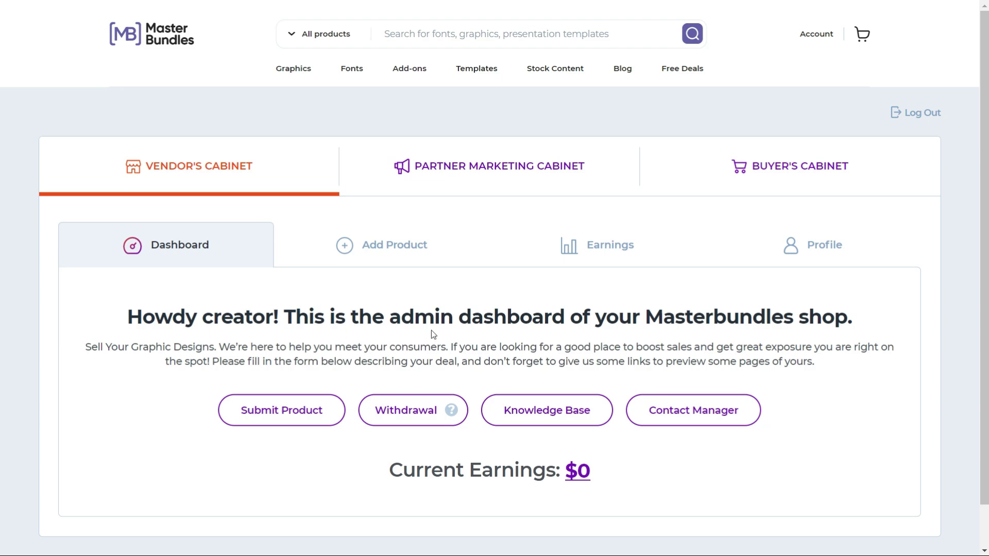
- Open the empty Create New Product form on Sell Your Deal and look through it
{"action": "left_click", "coordinate": [376, 248]}
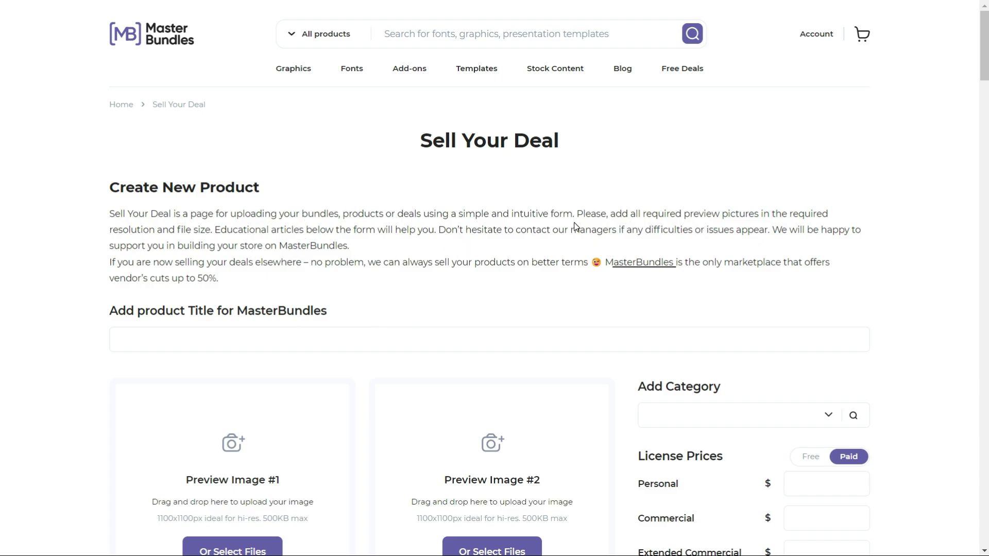
{"action": "scroll", "coordinate": [843, 172], "scroll_direction": "down", "scroll_amount": 2}
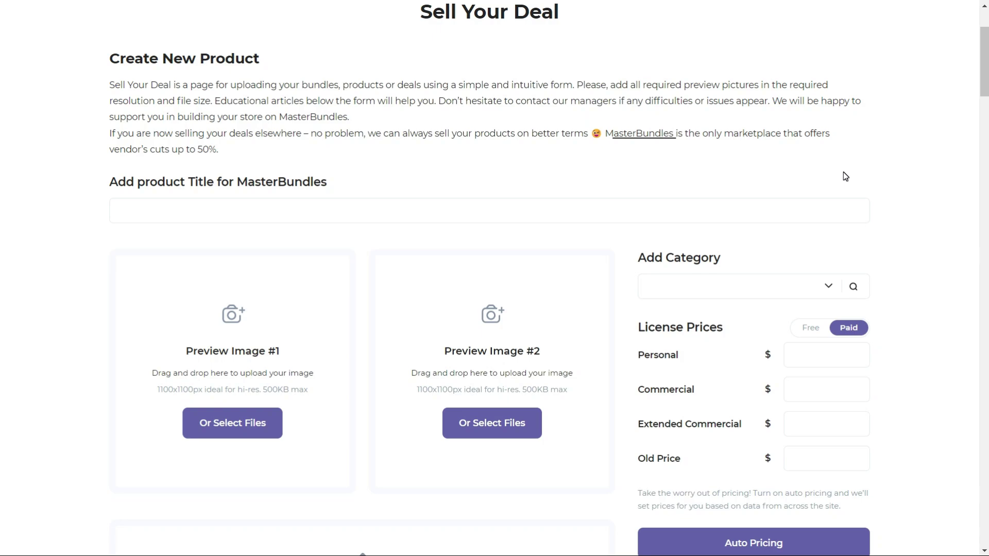
{"action": "scroll", "coordinate": [842, 172], "scroll_direction": "down", "scroll_amount": 1}
{"action": "scroll", "coordinate": [846, 178], "scroll_direction": "down", "scroll_amount": 14}
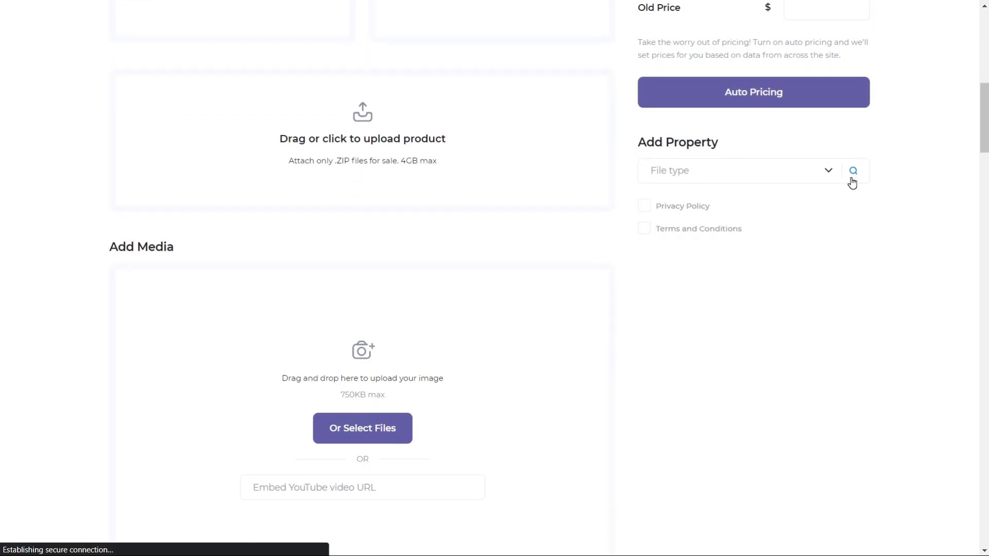
{"action": "scroll", "coordinate": [855, 184], "scroll_direction": "down", "scroll_amount": 20}
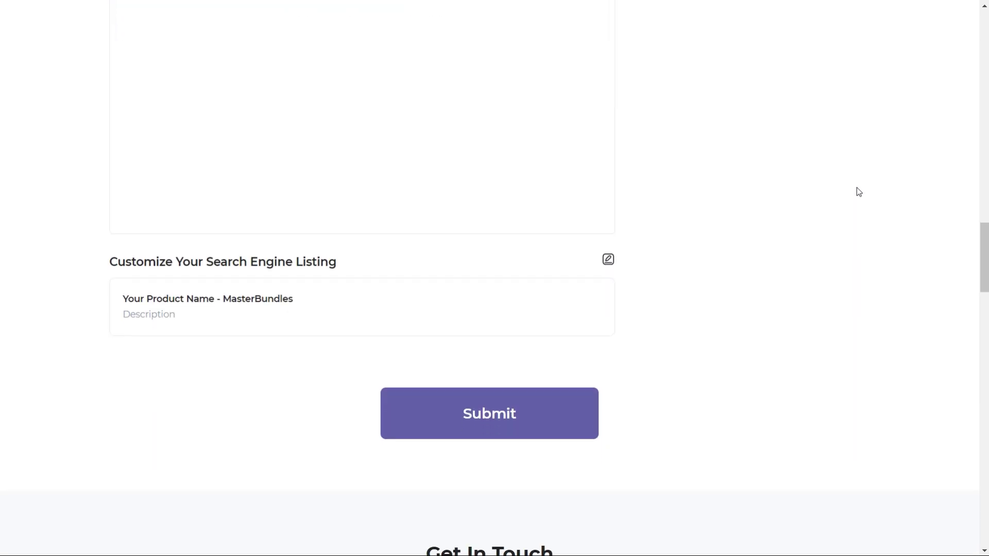
{"action": "scroll", "coordinate": [858, 194], "scroll_direction": "down", "scroll_amount": 14}
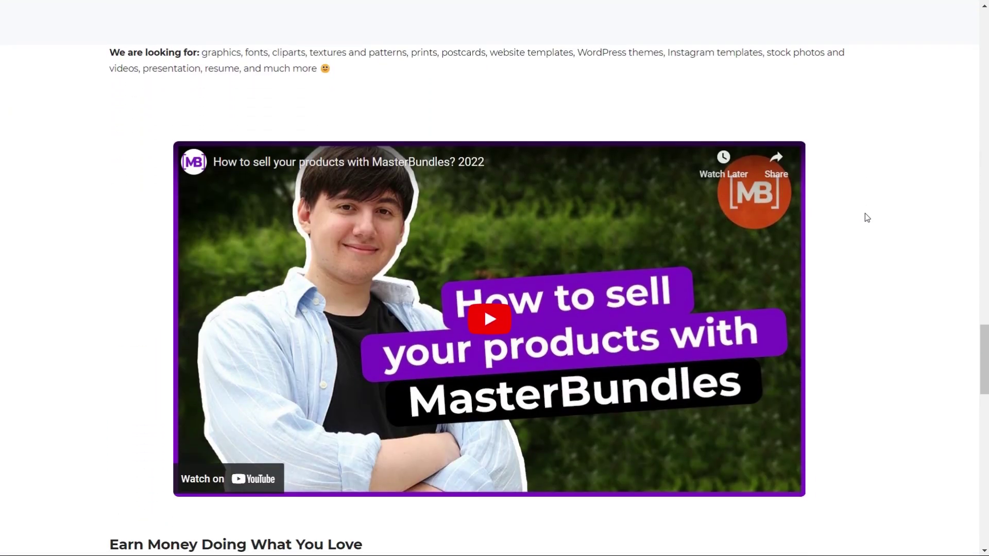
{"action": "scroll", "coordinate": [875, 230], "scroll_direction": "down", "scroll_amount": 18}
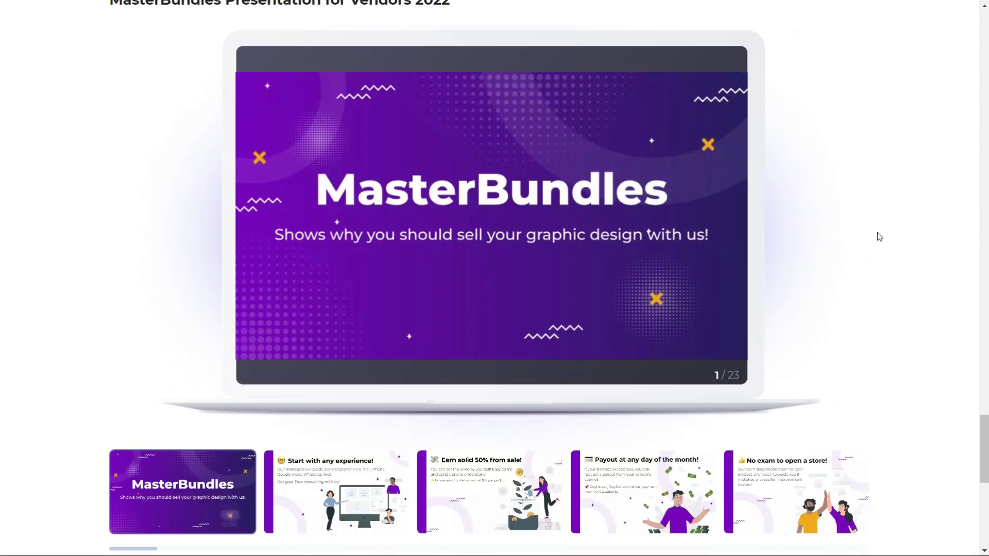
{"action": "scroll", "coordinate": [895, 268], "scroll_direction": "up", "scroll_amount": 20}
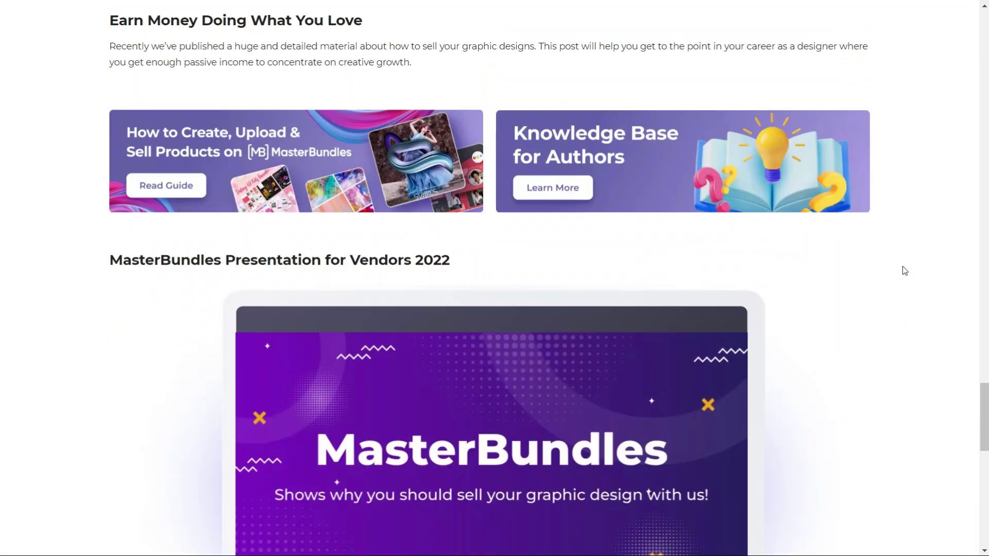
{"action": "scroll", "coordinate": [904, 264], "scroll_direction": "up", "scroll_amount": 20}
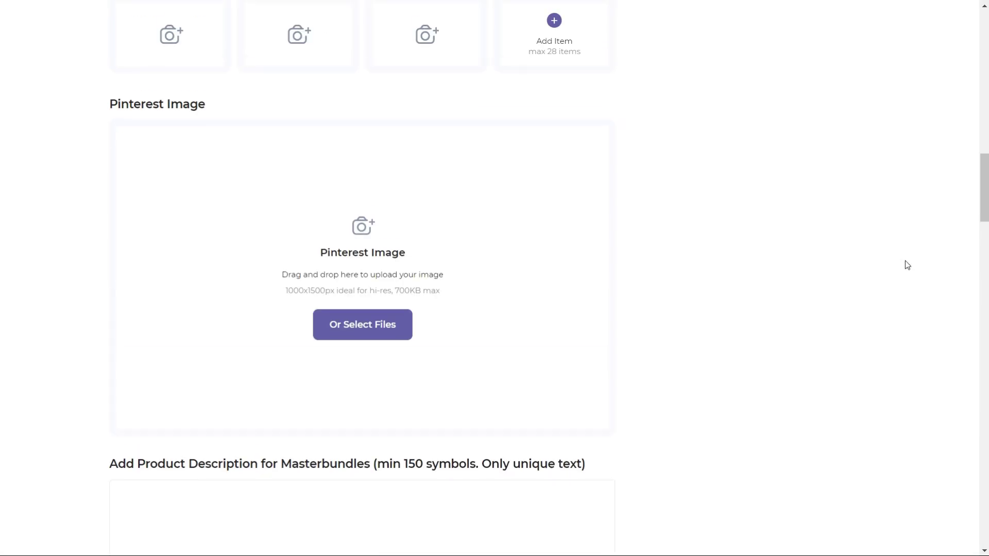
{"action": "scroll", "coordinate": [904, 259], "scroll_direction": "up", "scroll_amount": 5}
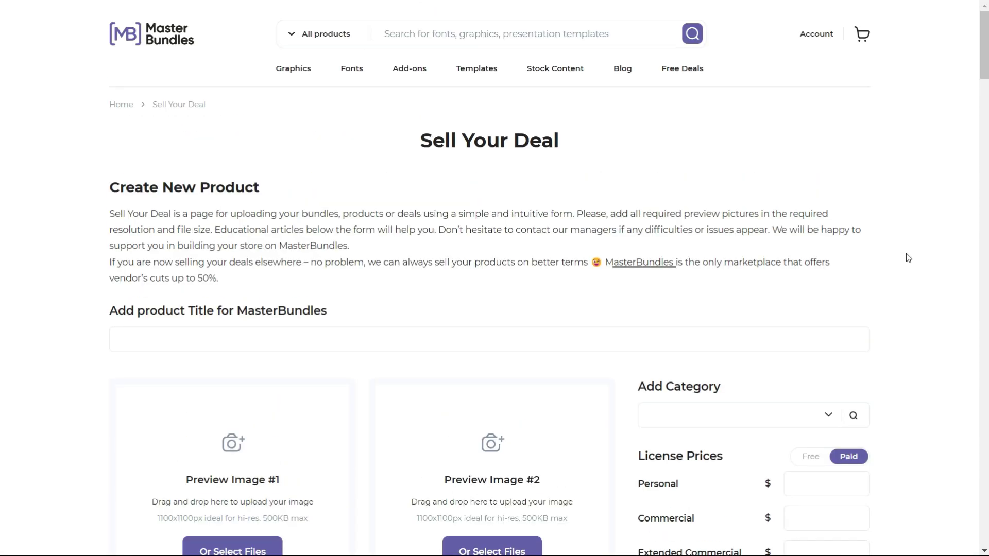
- Title the new product 'Social Media templates of Bike'
{"action": "scroll", "coordinate": [347, 246], "scroll_direction": "down", "scroll_amount": 3}
{"action": "left_click", "coordinate": [338, 216]}
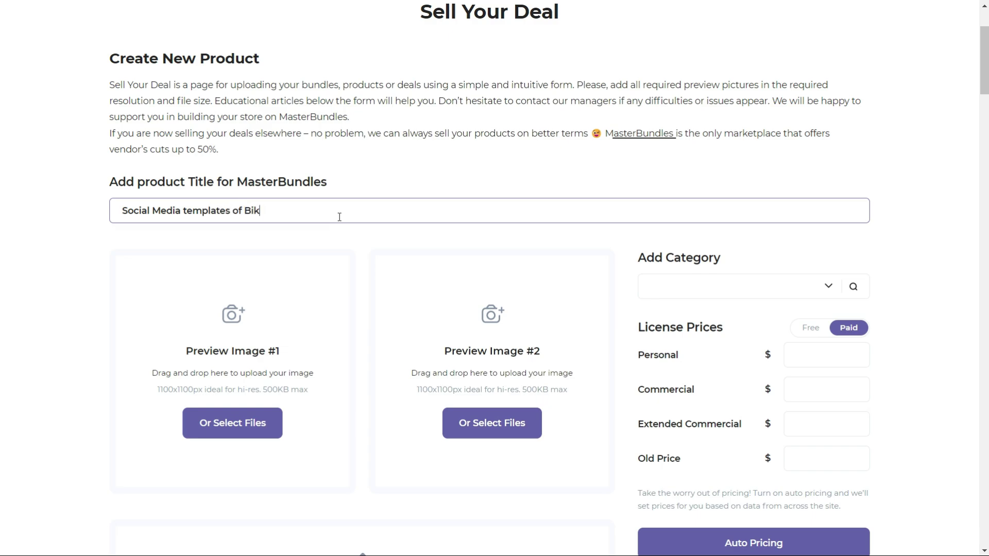
{"action": "scroll", "coordinate": [424, 244], "scroll_direction": "down", "scroll_amount": 1}
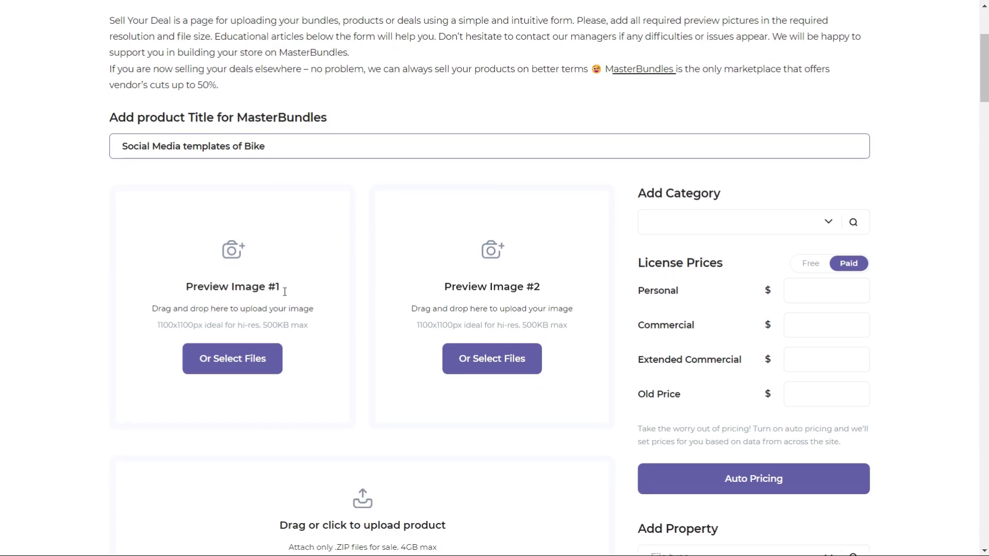
- Upload the bike-sale image as both Preview Image #1 and Preview Image #2
{"action": "left_click", "coordinate": [241, 360]}
{"action": "left_click", "coordinate": [174, 126]}
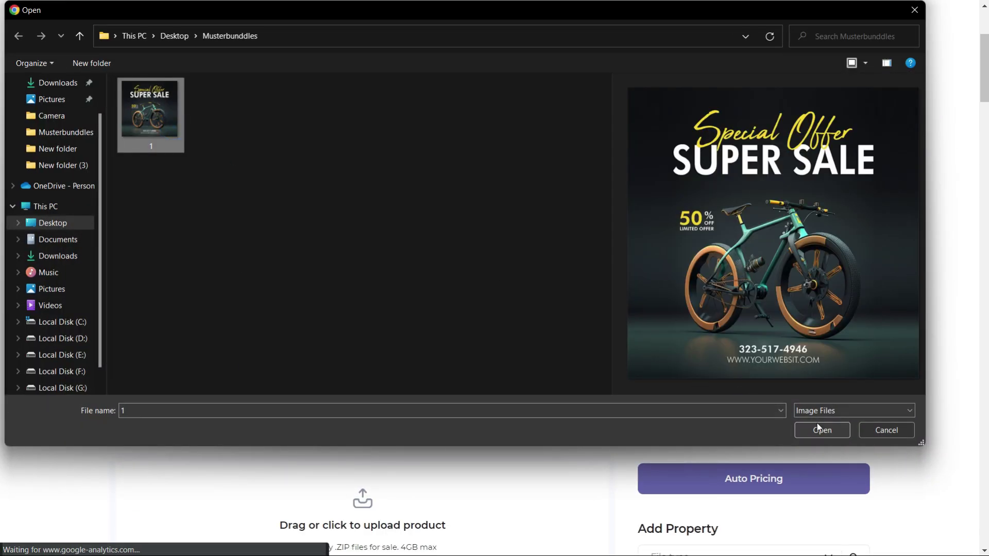
{"action": "left_click", "coordinate": [822, 430]}
{"action": "left_click", "coordinate": [492, 359]}
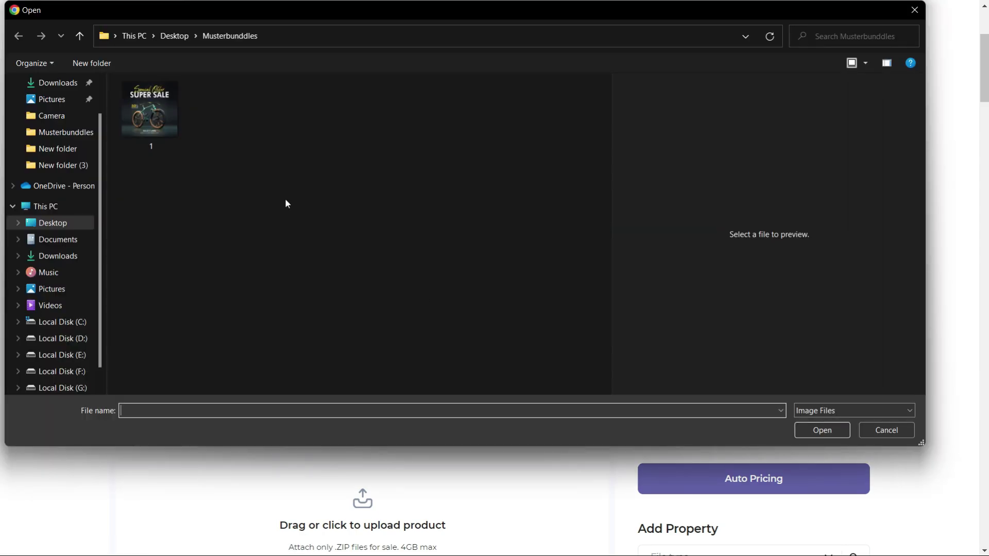
{"action": "left_click", "coordinate": [149, 111]}
{"action": "left_click", "coordinate": [822, 429]}
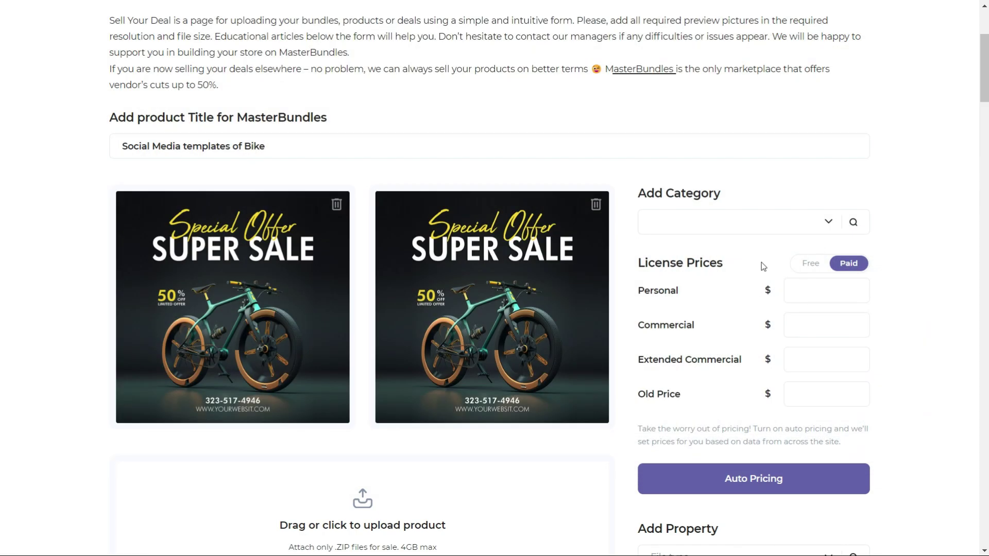
- Tick the Social Media and Facebook template categories for the listing
{"action": "left_click", "coordinate": [827, 233]}
{"action": "scroll", "coordinate": [680, 309], "scroll_direction": "down", "scroll_amount": 2}
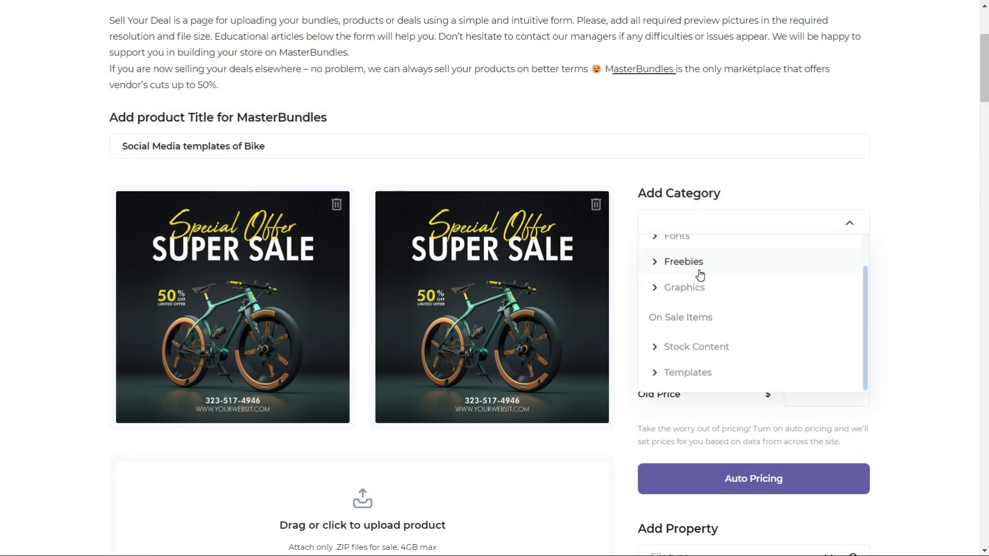
{"action": "left_click", "coordinate": [659, 373]}
{"action": "scroll", "coordinate": [704, 312], "scroll_direction": "down", "scroll_amount": 3}
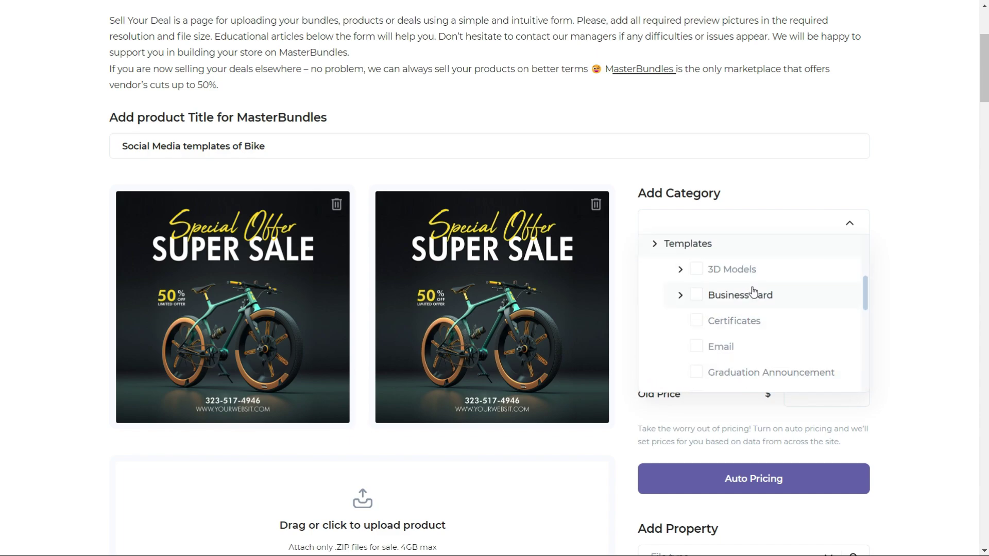
{"action": "scroll", "coordinate": [752, 309], "scroll_direction": "down", "scroll_amount": 6}
{"action": "left_click", "coordinate": [748, 302]}
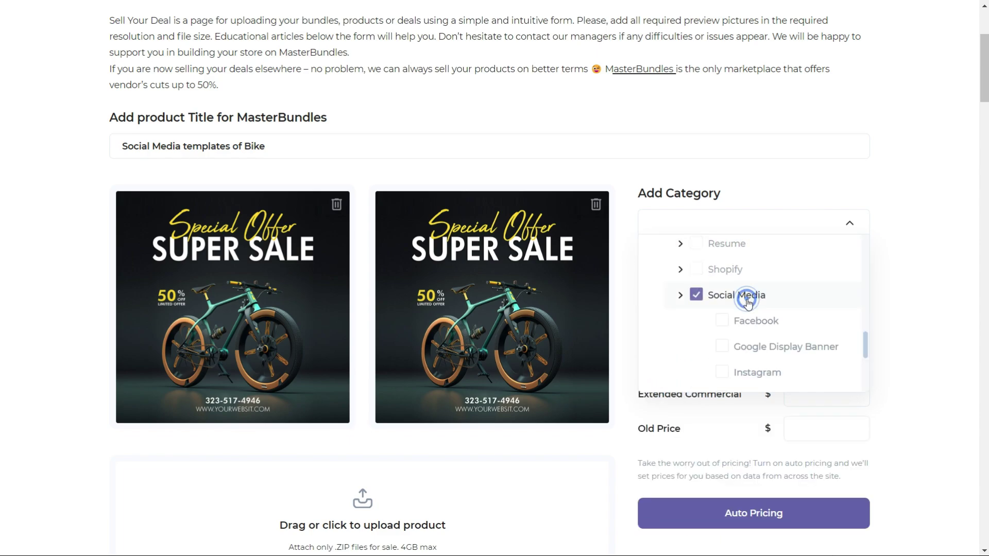
{"action": "left_click", "coordinate": [722, 321]}
{"action": "scroll", "coordinate": [711, 330], "scroll_direction": "down", "scroll_amount": 3}
{"action": "left_click", "coordinate": [849, 223]}
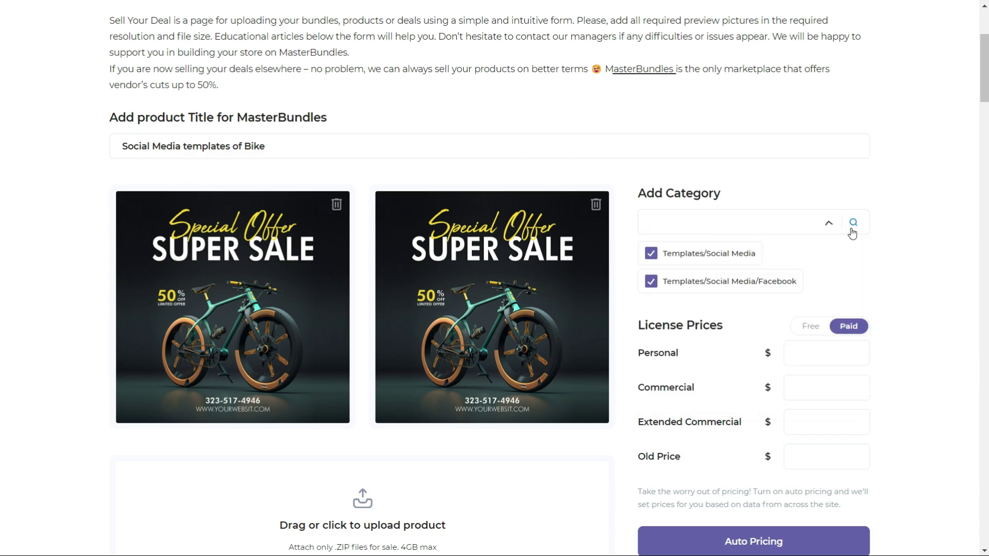
- Set License Prices to Paid with Personal 6, Commercial 20, Extended 45, Old Price 64
{"action": "scroll", "coordinate": [717, 283], "scroll_direction": "up", "scroll_amount": 1}
{"action": "scroll", "coordinate": [474, 302], "scroll_direction": "down", "scroll_amount": 2}
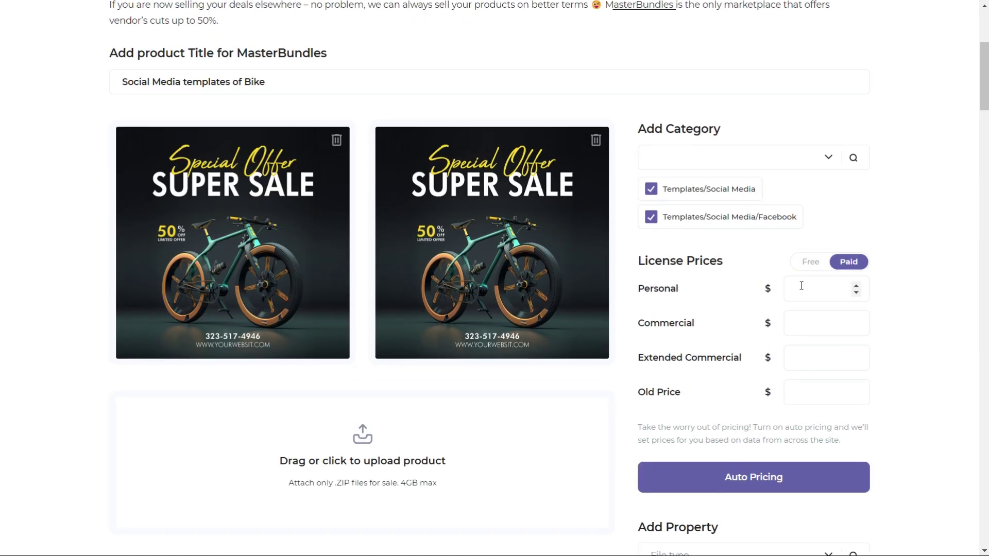
{"action": "left_click", "coordinate": [849, 263]}
{"action": "left_click", "coordinate": [849, 263]}
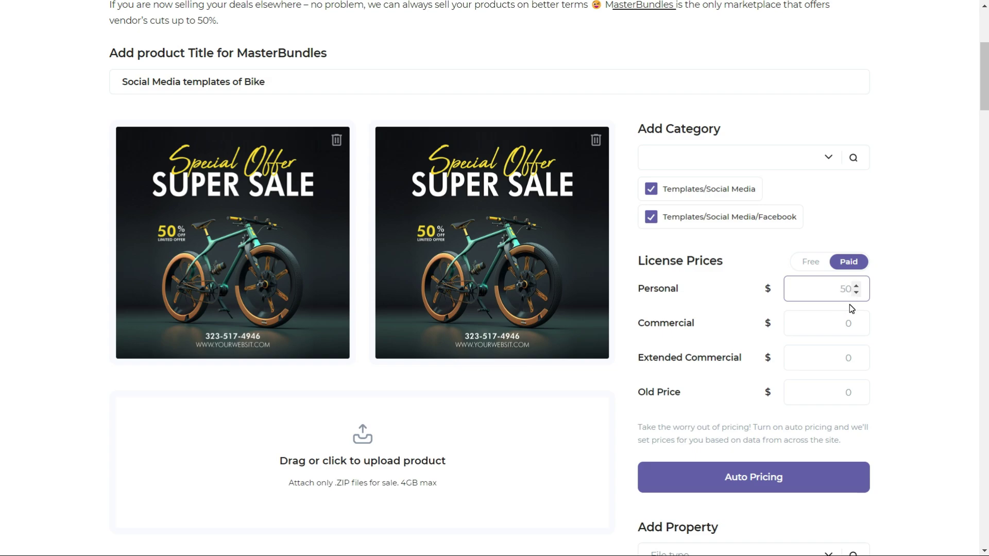
{"action": "key", "text": "BackSpace"}
{"action": "left_click", "coordinate": [850, 325]}
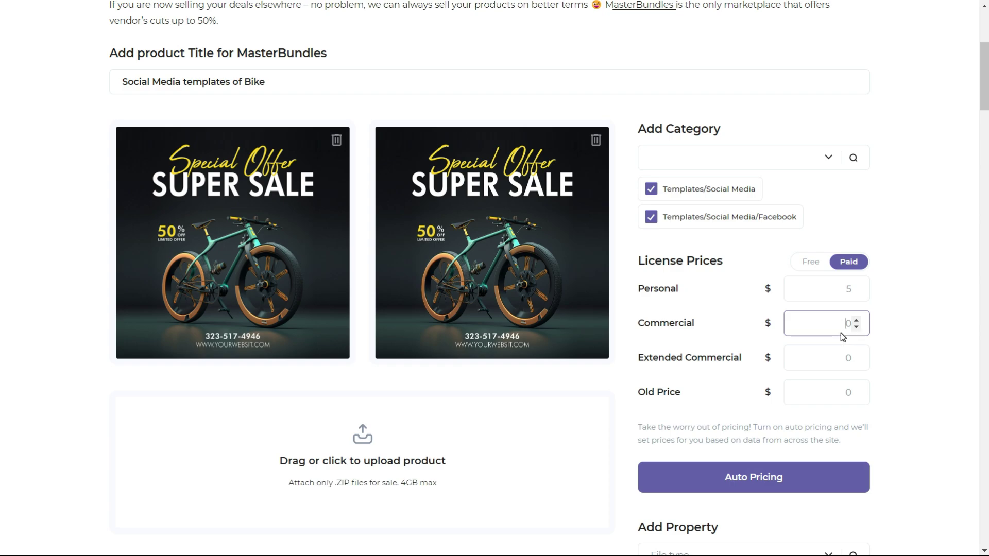
{"action": "type", "text": "10"}
{"action": "left_click", "coordinate": [833, 359]}
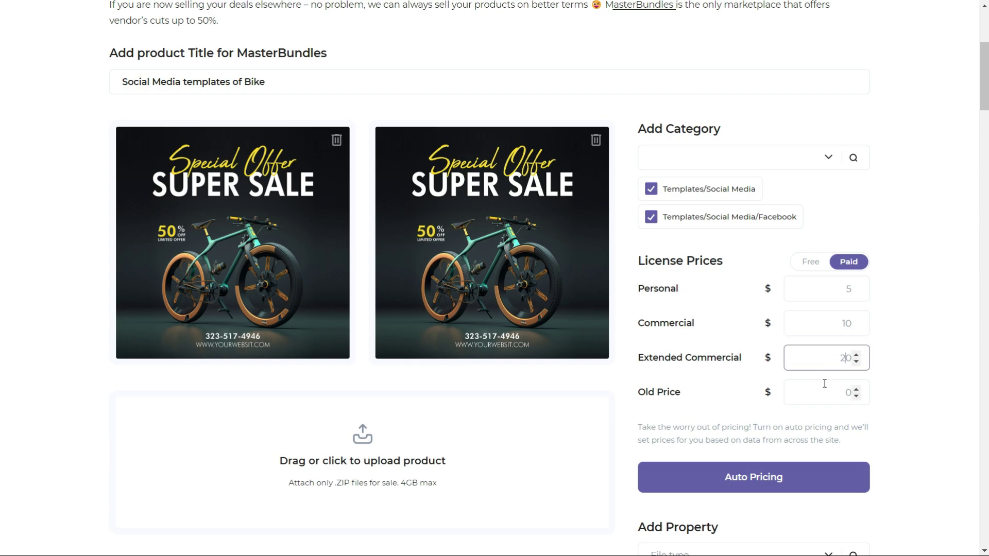
{"action": "scroll", "coordinate": [827, 383], "scroll_direction": "down", "scroll_amount": 1}
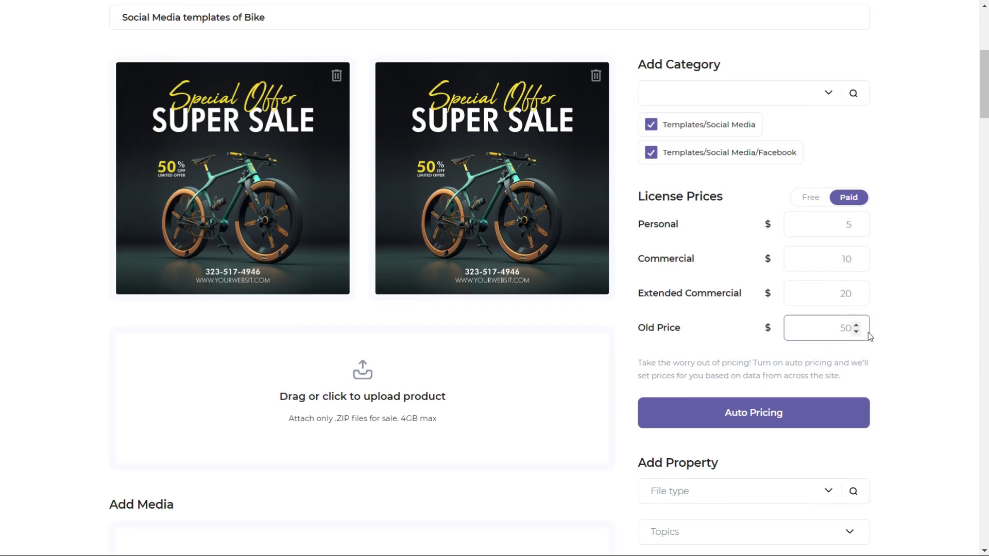
{"action": "left_click", "coordinate": [894, 344]}
- Enable automatic price setting and review the final license prices
{"action": "scroll", "coordinate": [894, 340], "scroll_direction": "down", "scroll_amount": 2}
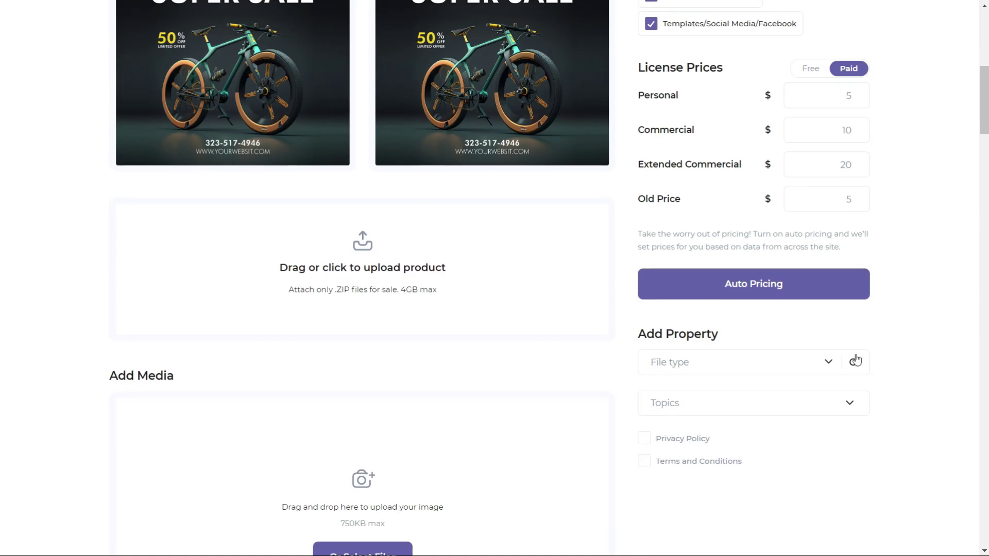
{"action": "scroll", "coordinate": [895, 330], "scroll_direction": "up", "scroll_amount": 2}
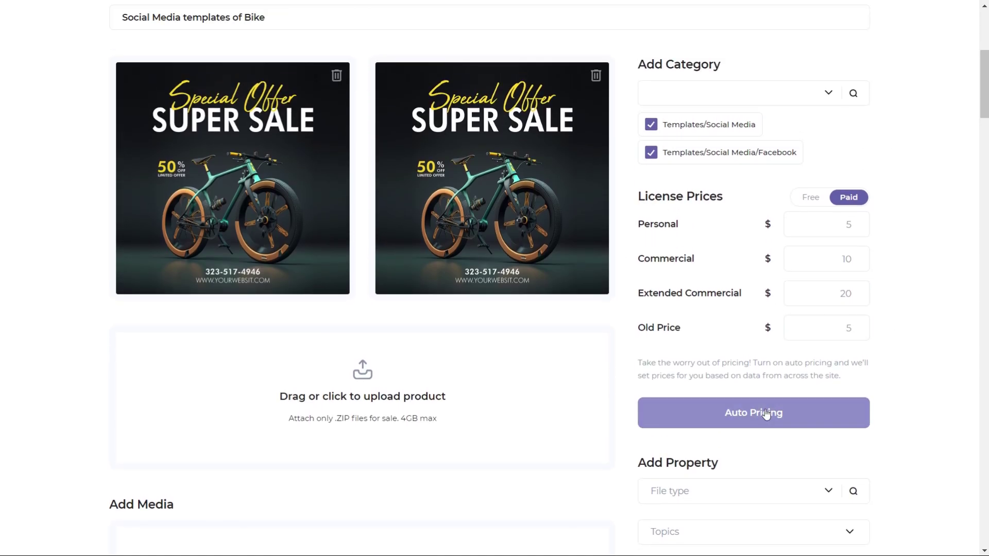
{"action": "left_click", "coordinate": [761, 416]}
{"action": "scroll", "coordinate": [523, 404], "scroll_direction": "up", "scroll_amount": 1}
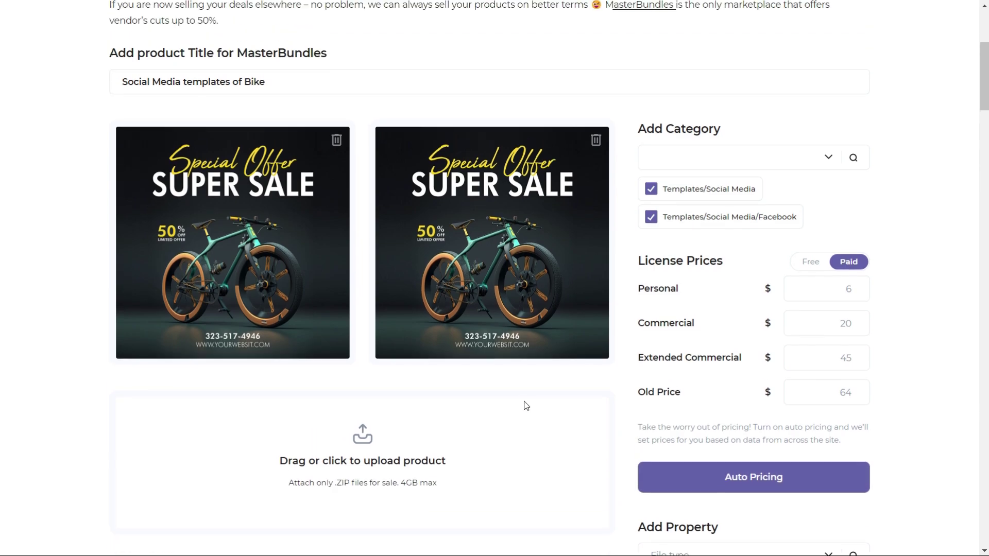
{"action": "scroll", "coordinate": [516, 399], "scroll_direction": "down", "scroll_amount": 5}
{"action": "scroll", "coordinate": [448, 271], "scroll_direction": "up", "scroll_amount": 1}
{"action": "scroll", "coordinate": [418, 204], "scroll_direction": "up", "scroll_amount": 2}
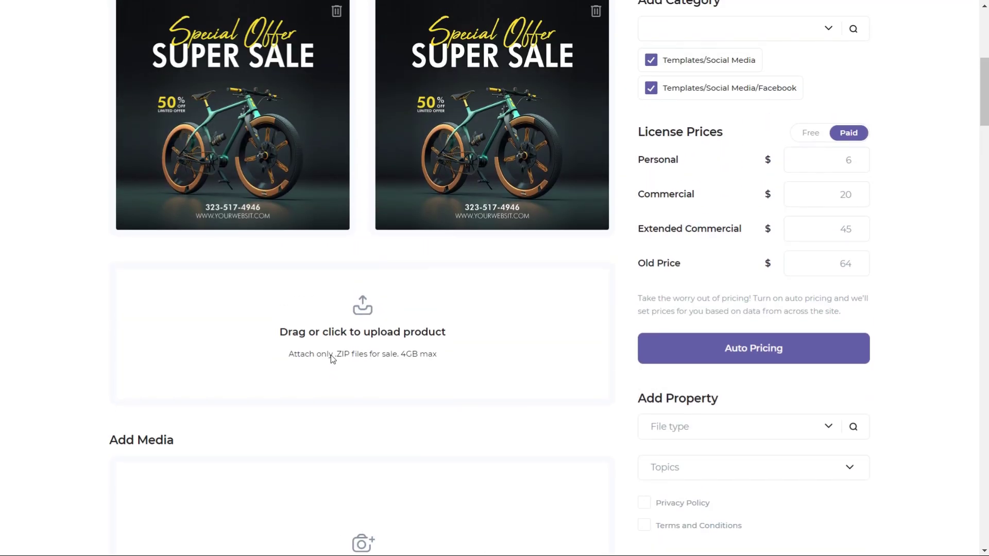
- Upload the Zip All archive as the product file
{"action": "left_click", "coordinate": [367, 308]}
{"action": "left_click", "coordinate": [159, 119]}
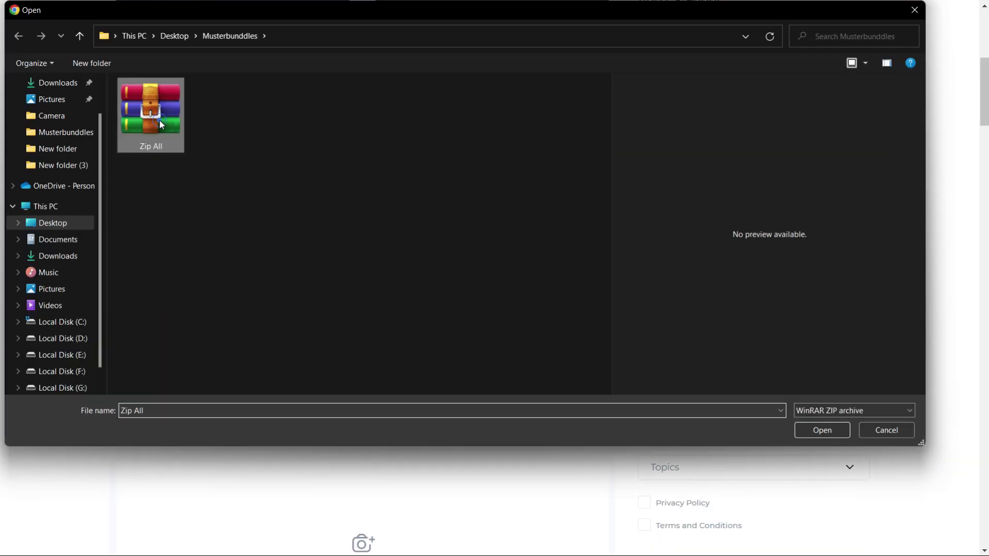
{"action": "left_click", "coordinate": [819, 430]}
{"action": "scroll", "coordinate": [460, 431], "scroll_direction": "up", "scroll_amount": 4}
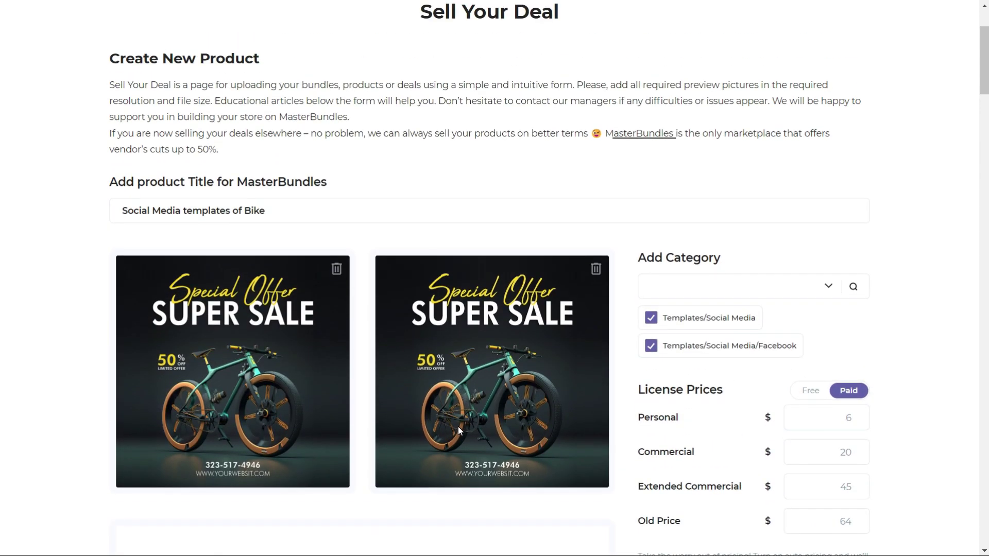
{"action": "scroll", "coordinate": [459, 431], "scroll_direction": "down", "scroll_amount": 7}
- Mark the product file types as JPEG and PSD
{"action": "left_click", "coordinate": [821, 241]}
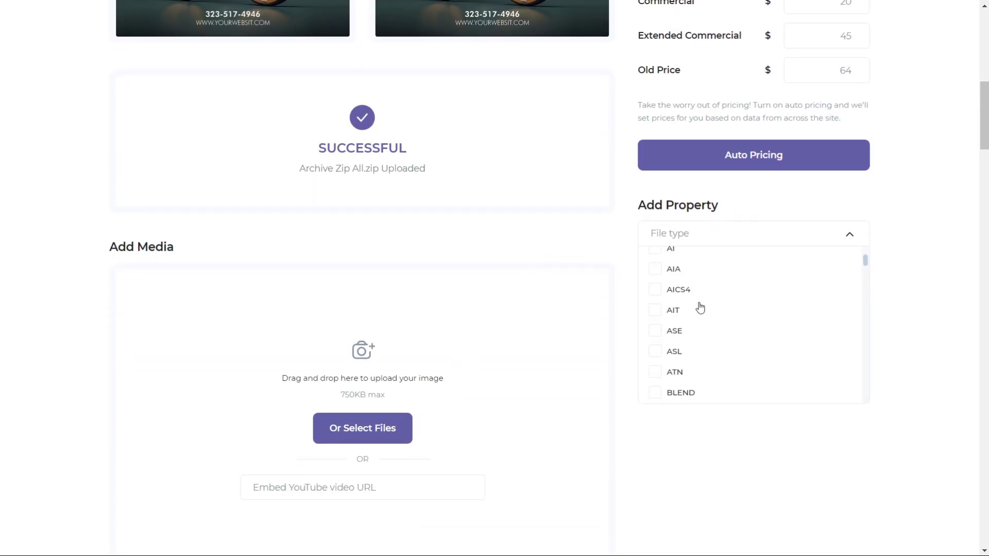
{"action": "scroll", "coordinate": [702, 331], "scroll_direction": "down", "scroll_amount": 6}
{"action": "scroll", "coordinate": [704, 345], "scroll_direction": "down", "scroll_amount": 6}
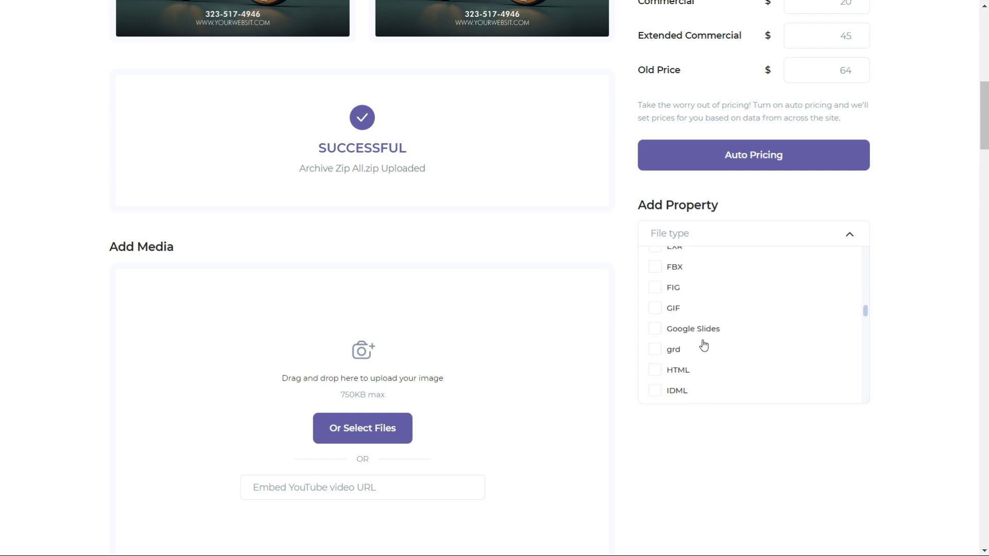
{"action": "scroll", "coordinate": [702, 350], "scroll_direction": "down", "scroll_amount": 6}
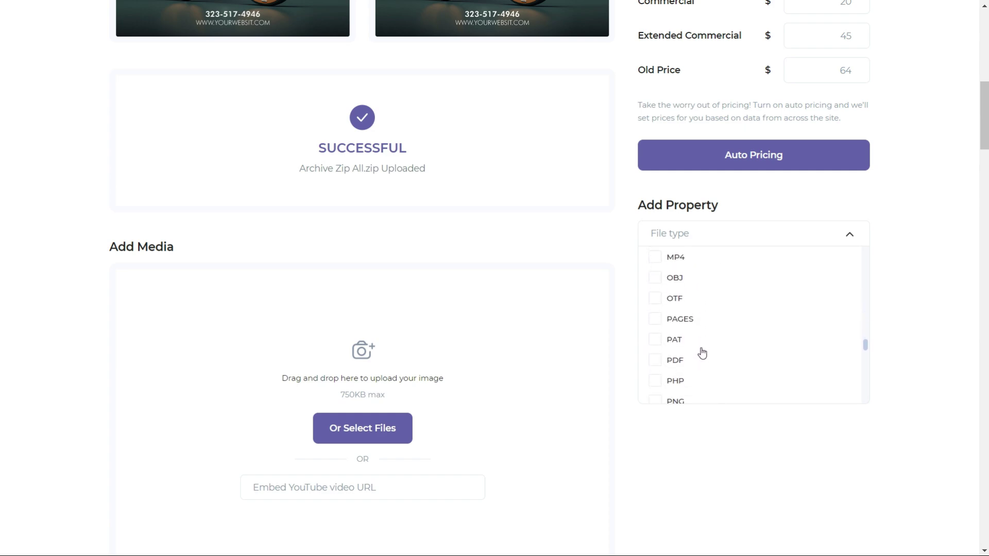
{"action": "left_click", "coordinate": [745, 436]}
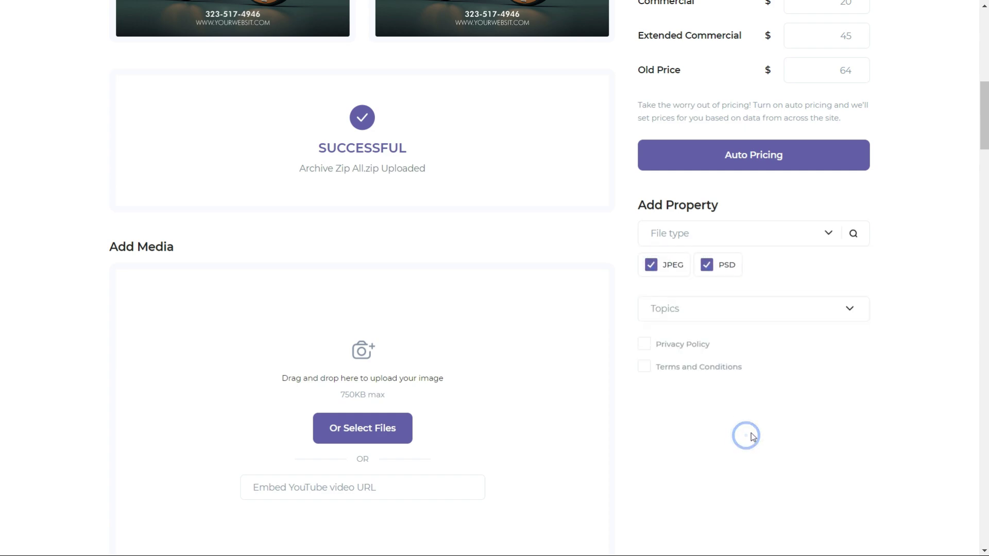
- Tag the listing with the Marketing topic
{"action": "left_click", "coordinate": [820, 379]}
{"action": "scroll", "coordinate": [747, 422], "scroll_direction": "down", "scroll_amount": 3}
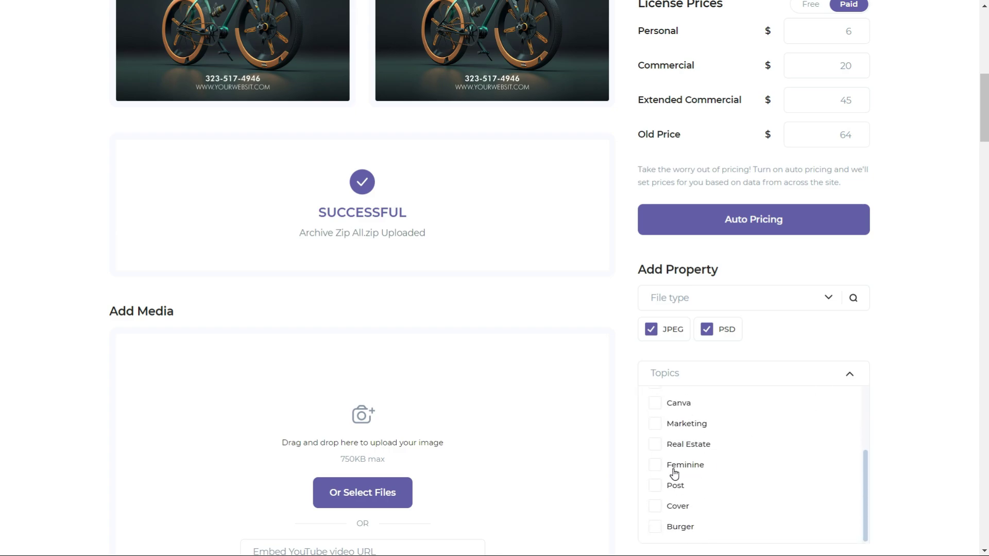
{"action": "left_click", "coordinate": [779, 376]}
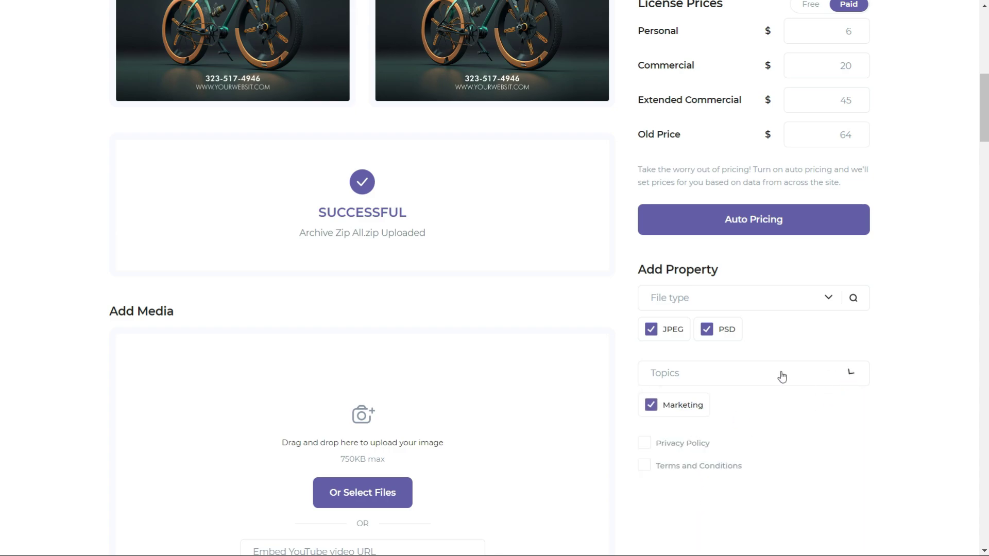
{"action": "scroll", "coordinate": [417, 374], "scroll_direction": "up", "scroll_amount": 10}
{"action": "scroll", "coordinate": [420, 371], "scroll_direction": "down", "scroll_amount": 14}
{"action": "scroll", "coordinate": [427, 370], "scroll_direction": "down", "scroll_amount": 2}
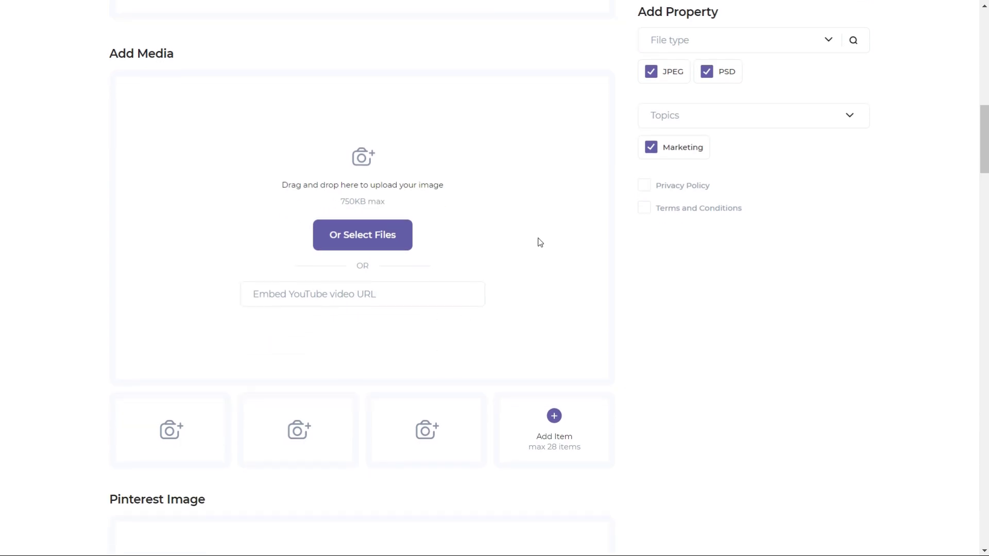
{"action": "scroll", "coordinate": [442, 246], "scroll_direction": "up", "scroll_amount": 2}
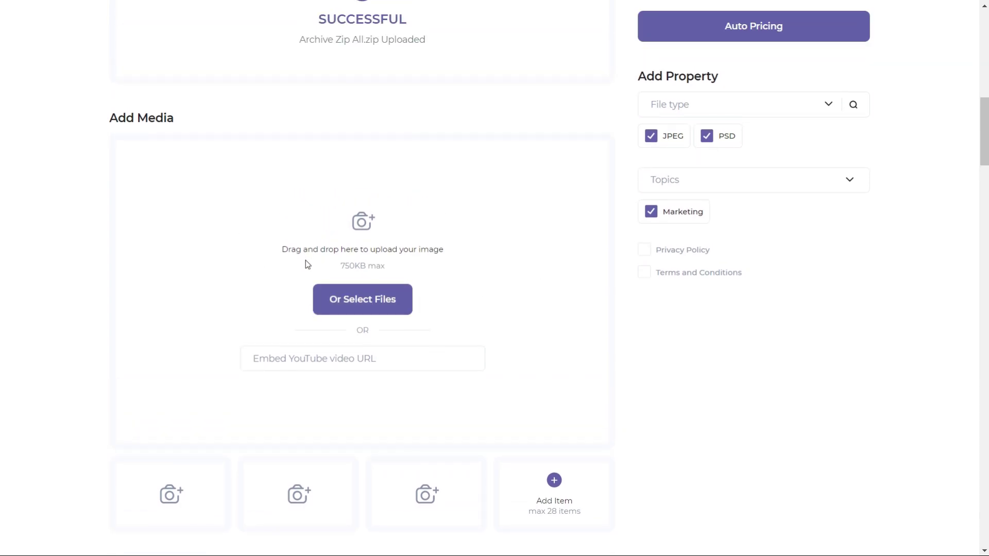
{"action": "scroll", "coordinate": [419, 255], "scroll_direction": "down", "scroll_amount": 20}
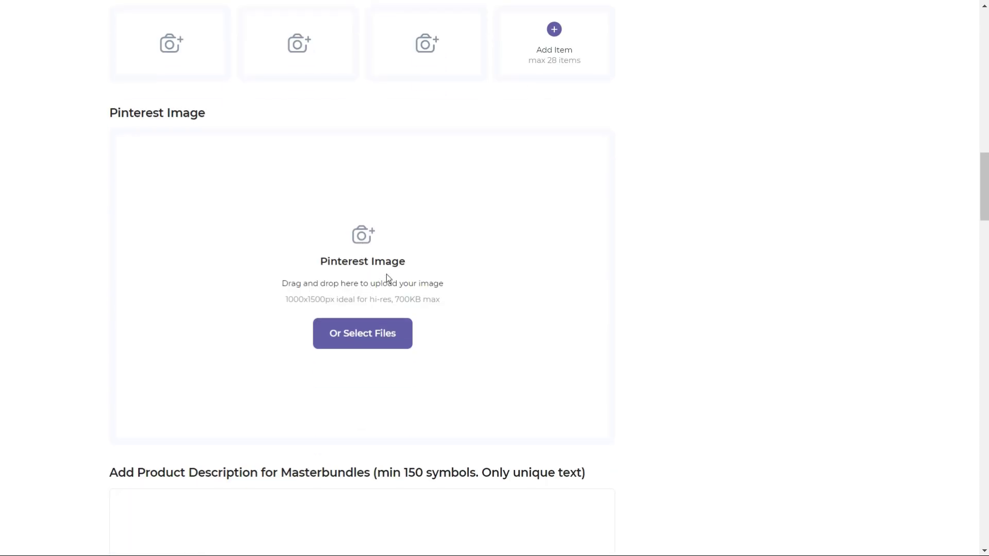
{"action": "scroll", "coordinate": [379, 285], "scroll_direction": "down", "scroll_amount": 5}
{"action": "scroll", "coordinate": [360, 280], "scroll_direction": "up", "scroll_amount": 3}
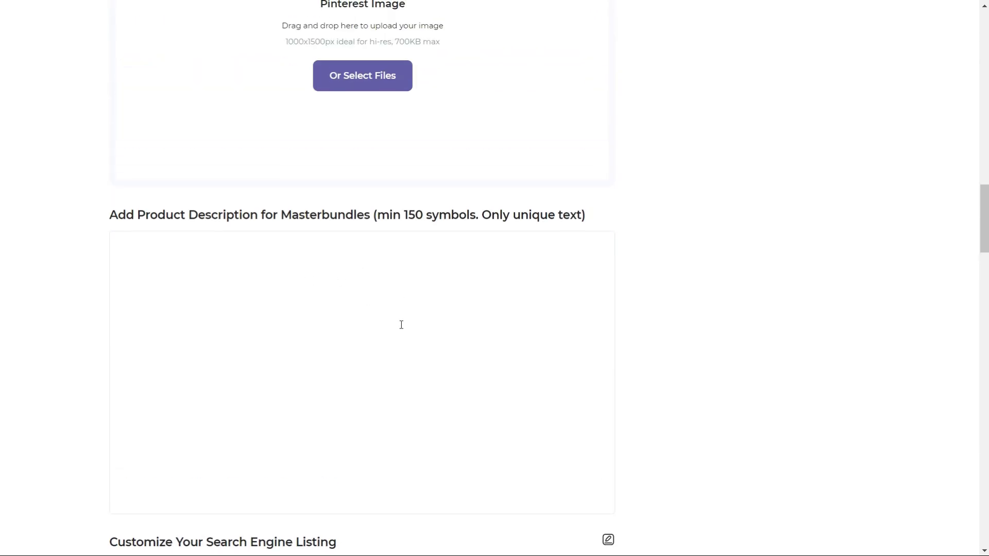
- Paste the prepared description of features, 1080×1080 px size, free fonts and support note
{"action": "left_click", "coordinate": [303, 320]}
{"action": "scroll", "coordinate": [352, 320], "scroll_direction": "down", "scroll_amount": 3}
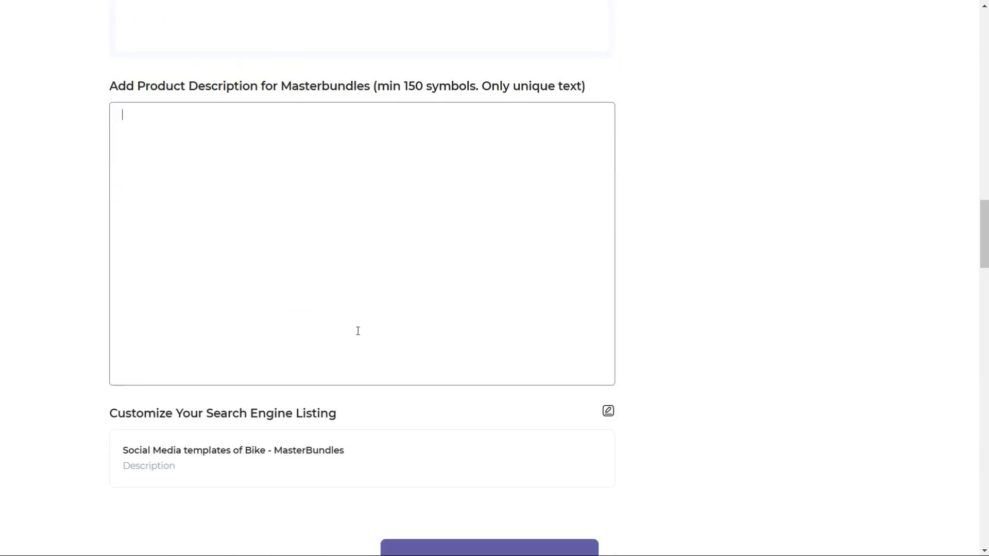
{"action": "type", "text": "This is a professional Social Media Post designed to make a good Impression. Easy to edit. Social Media Post Design is suitable for all businesses.  Template Features: Fully Editable Template. Size: Size: 1080×1080 Pixels (RGB Color, 300 Dpi). Clean & Modern Design. Well, Organized & Easy to edit. Free Font Used. Photos are not included in the template. It’s only for preview.  Support: If you need help using the file or special customizing, please contact us. Thank You."}
{"action": "scroll", "coordinate": [335, 342], "scroll_direction": "up", "scroll_amount": 3}
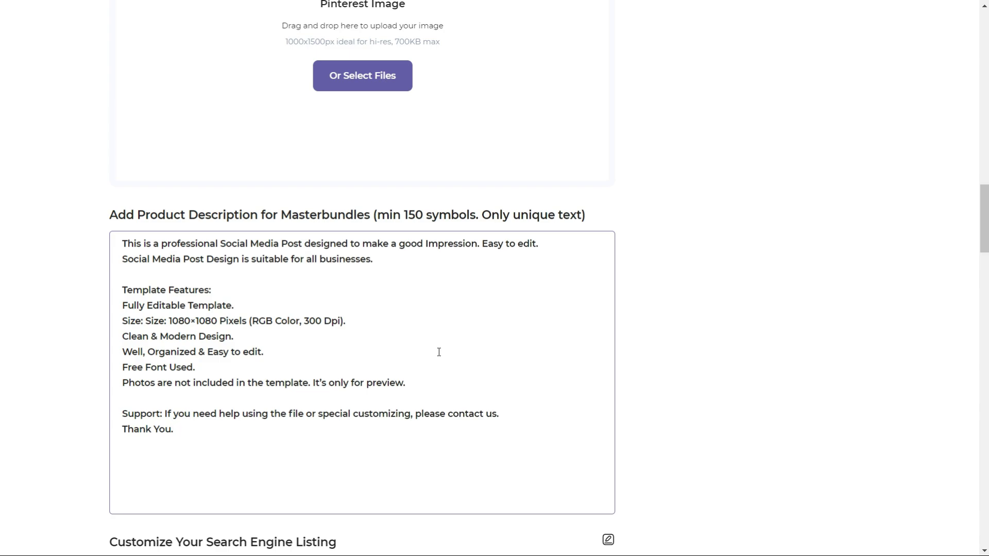
{"action": "scroll", "coordinate": [439, 352], "scroll_direction": "down", "scroll_amount": 7}
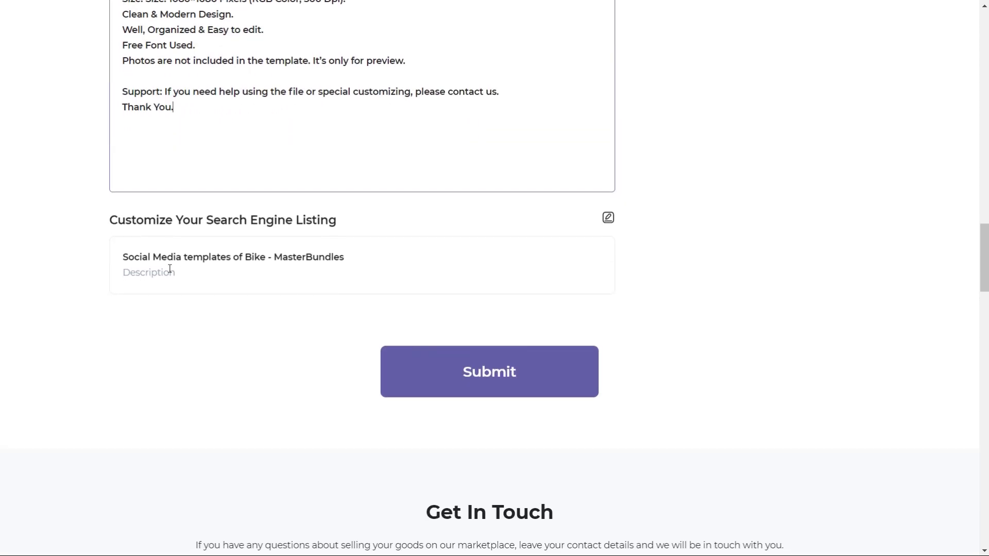
{"action": "scroll", "coordinate": [387, 276], "scroll_direction": "down", "scroll_amount": 3}
{"action": "scroll", "coordinate": [426, 340], "scroll_direction": "up", "scroll_amount": 20}
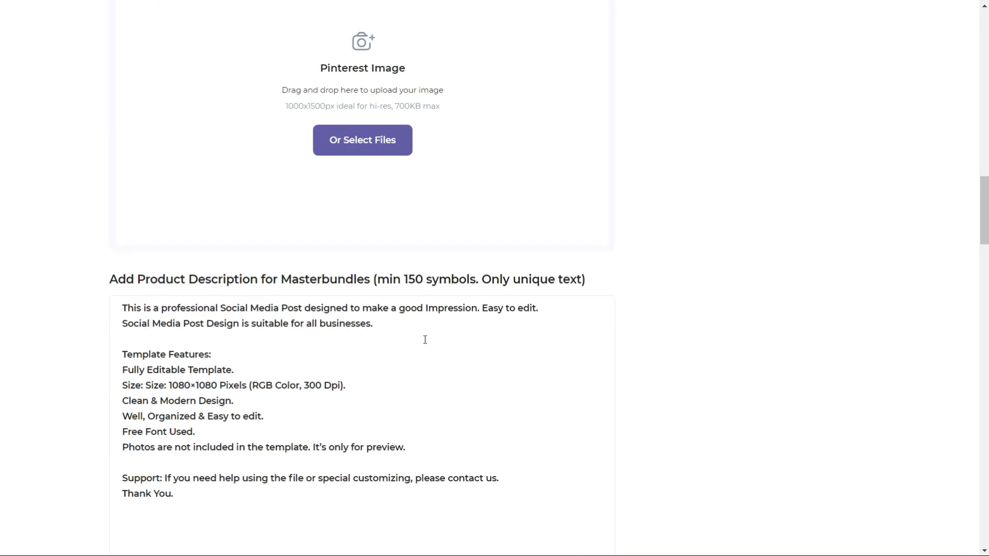
{"action": "scroll", "coordinate": [439, 345], "scroll_direction": "up", "scroll_amount": 15}
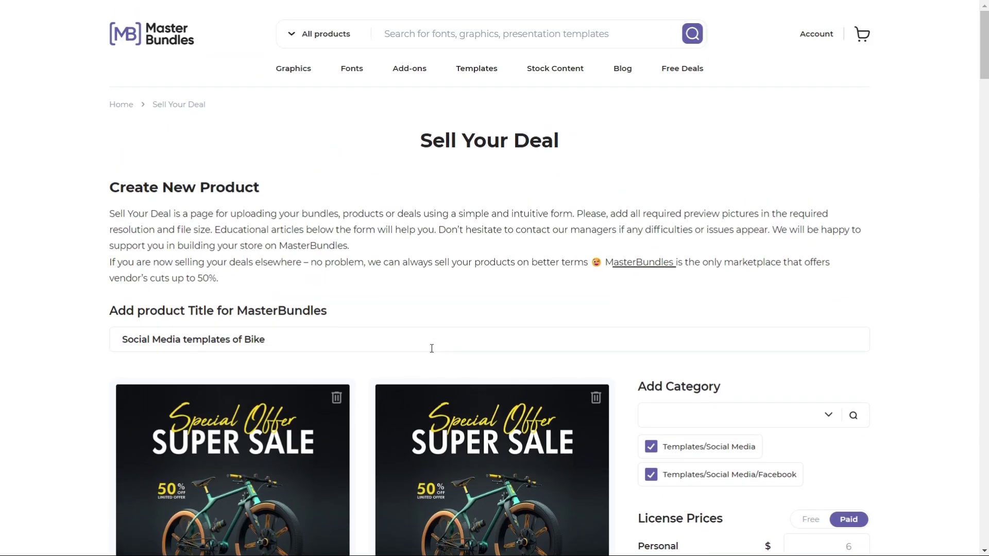
{"action": "scroll", "coordinate": [332, 330], "scroll_direction": "down", "scroll_amount": 20}
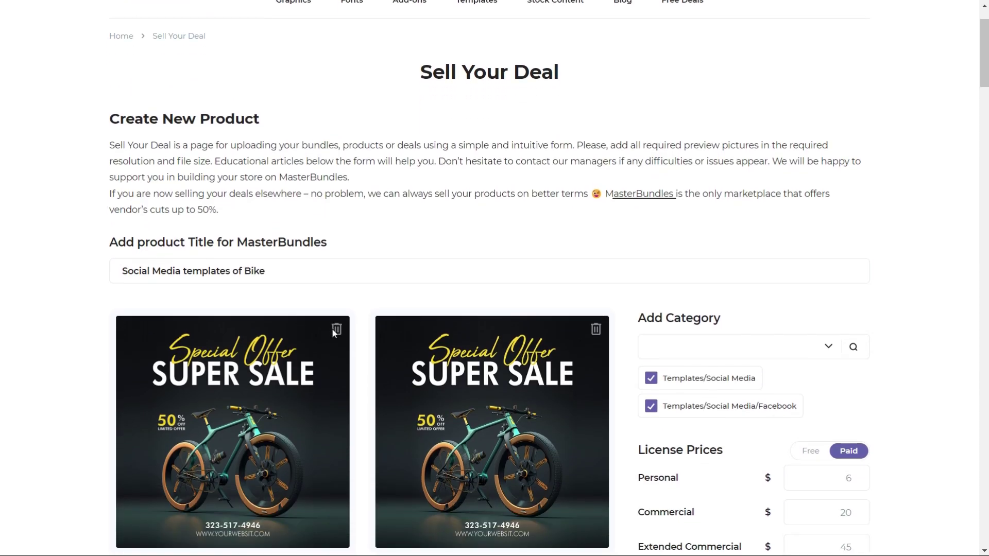
- Submit the bike templates listing, then browse the Graphics › Logos category page
{"action": "left_click", "coordinate": [518, 283]}
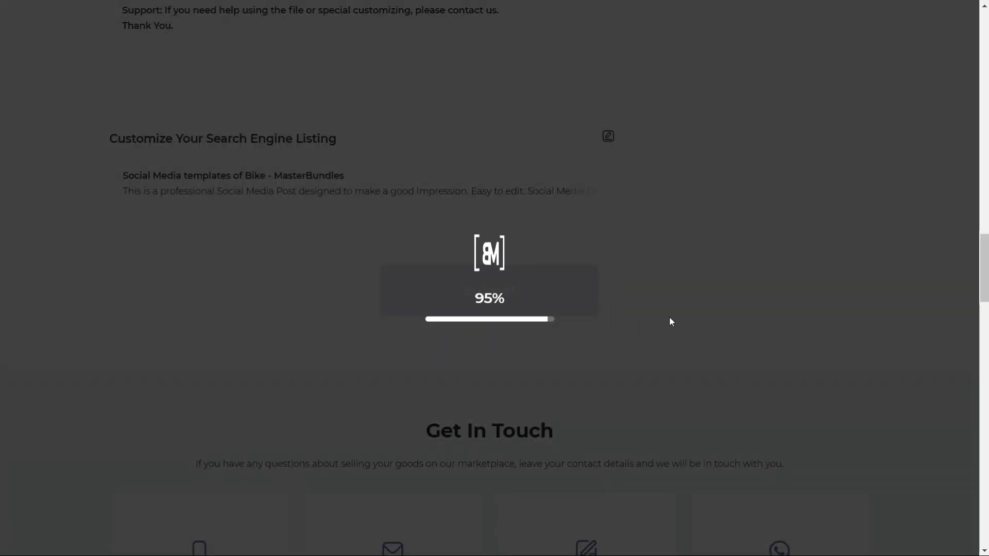
{"action": "scroll", "coordinate": [672, 321], "scroll_direction": "up", "scroll_amount": 3}
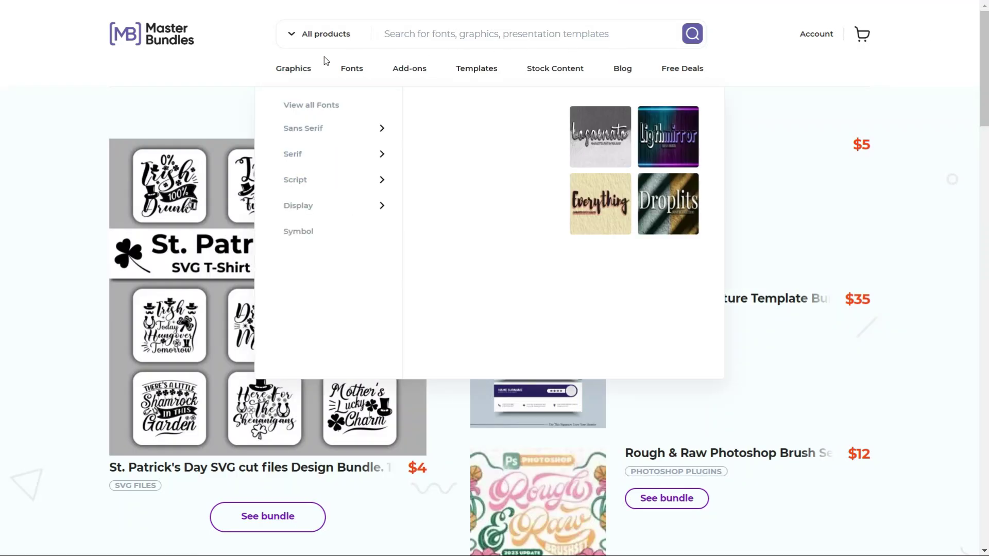
{"action": "mouse_move", "coordinate": [298, 72]}
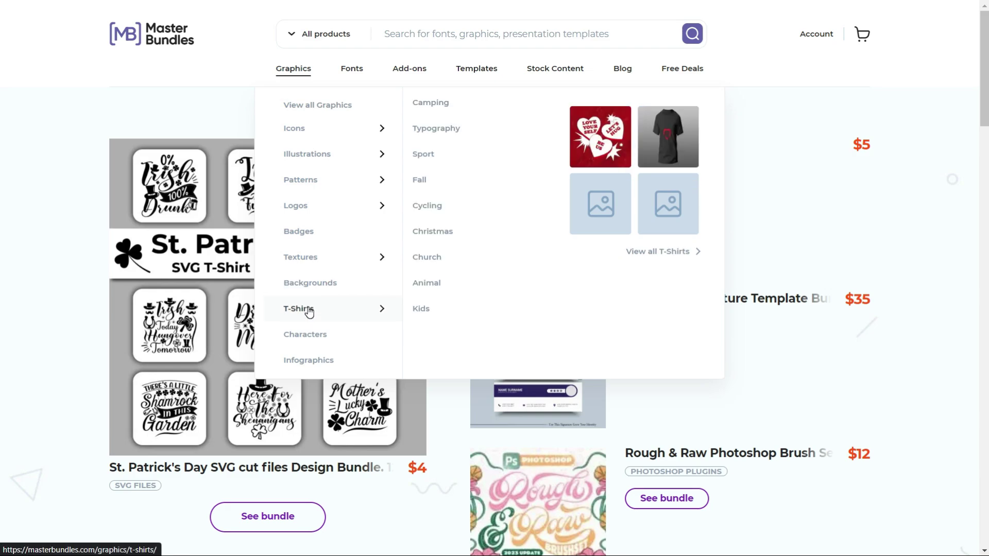
{"action": "left_click", "coordinate": [303, 207]}
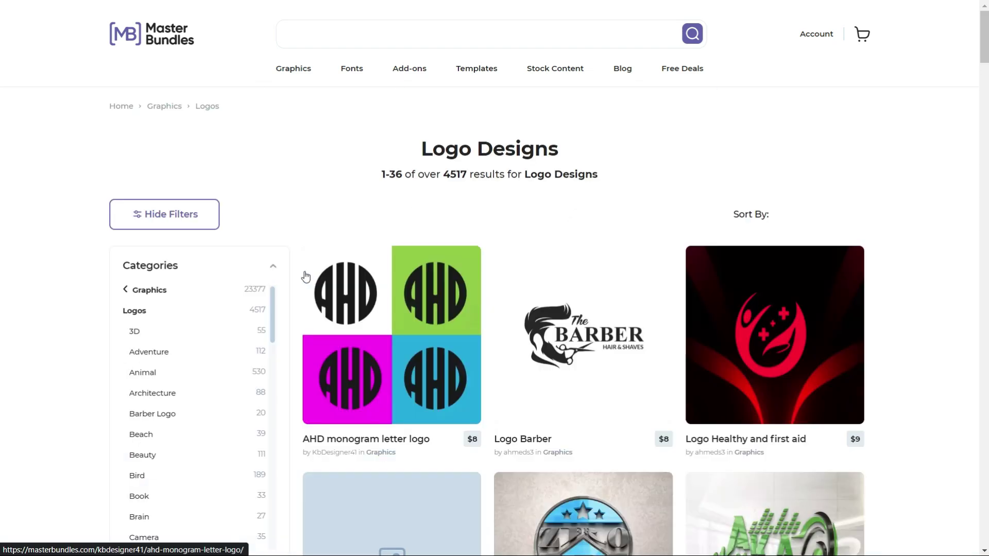
{"action": "scroll", "coordinate": [346, 298], "scroll_direction": "down", "scroll_amount": 1}
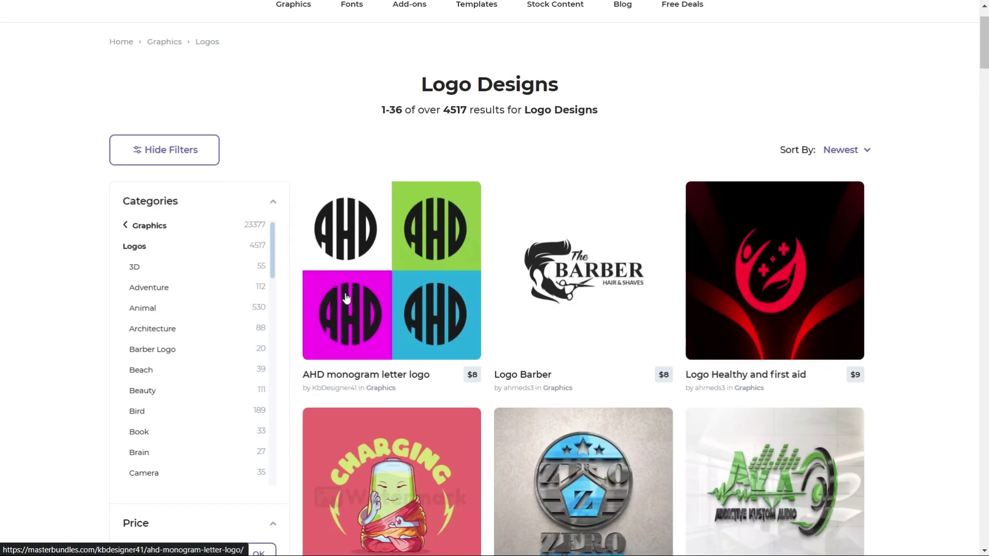
{"action": "scroll", "coordinate": [346, 298], "scroll_direction": "down", "scroll_amount": 2}
{"action": "scroll", "coordinate": [974, 134], "scroll_direction": "up", "scroll_amount": 3}
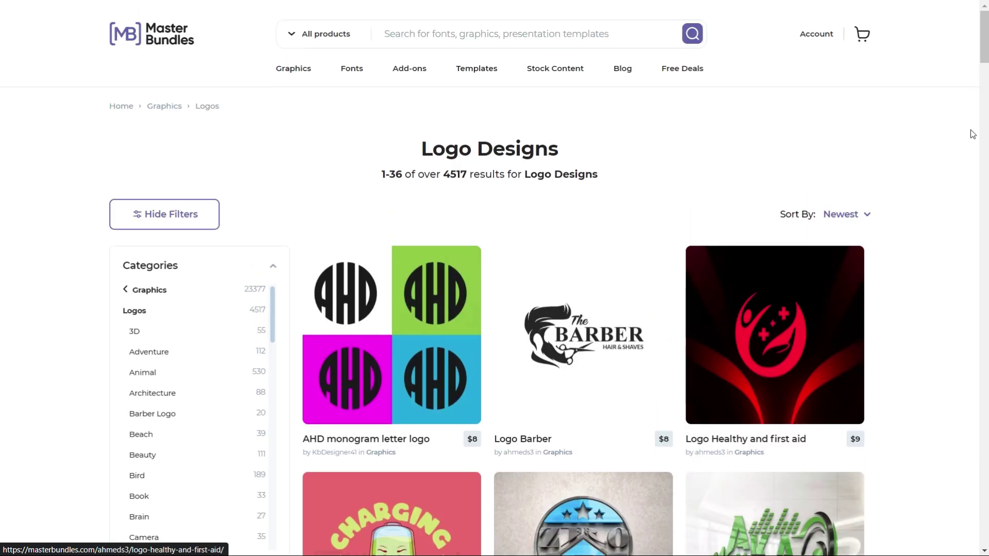
{"action": "scroll", "coordinate": [984, 110], "scroll_direction": "down", "scroll_amount": 13}
{"action": "scroll", "coordinate": [983, 109], "scroll_direction": "up", "scroll_amount": 8}
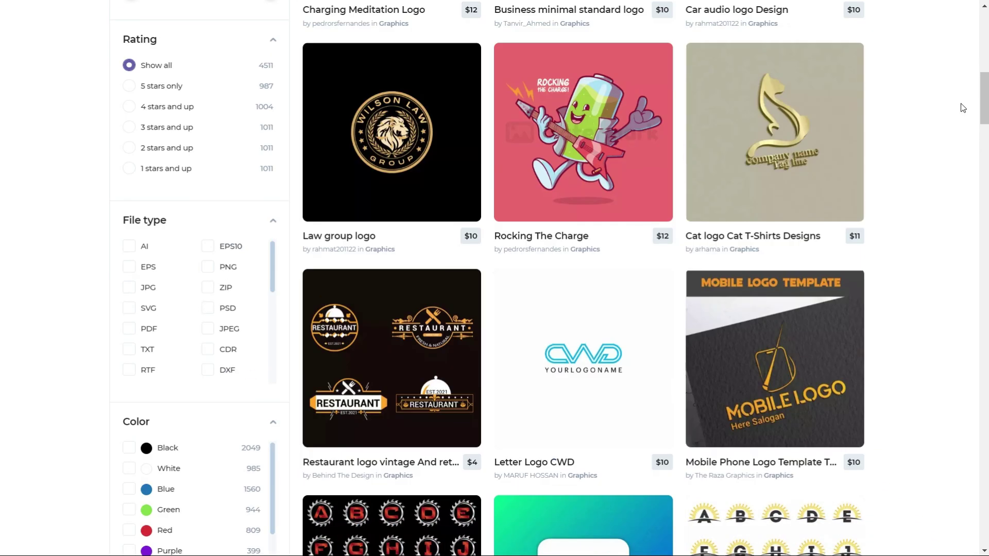
{"action": "scroll", "coordinate": [955, 110], "scroll_direction": "up", "scroll_amount": 5}
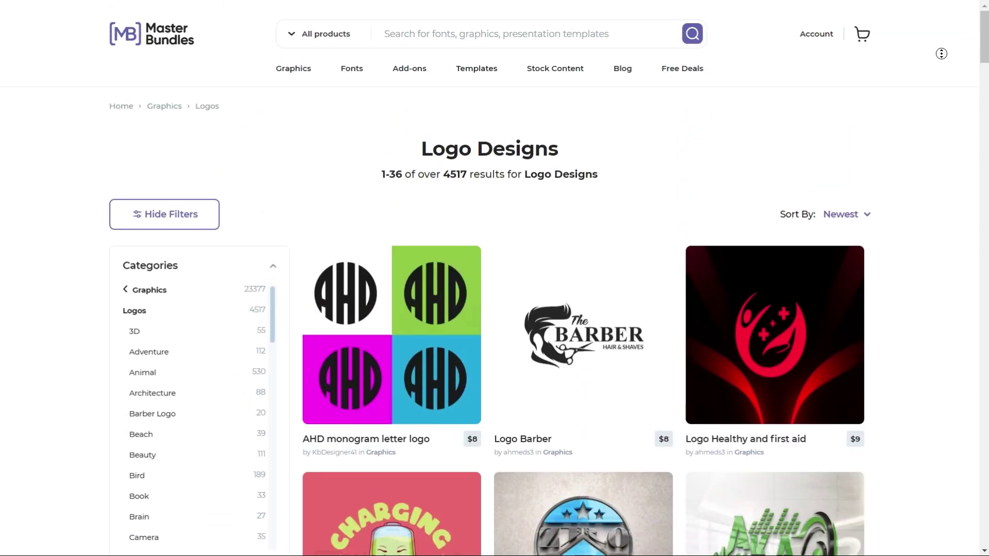